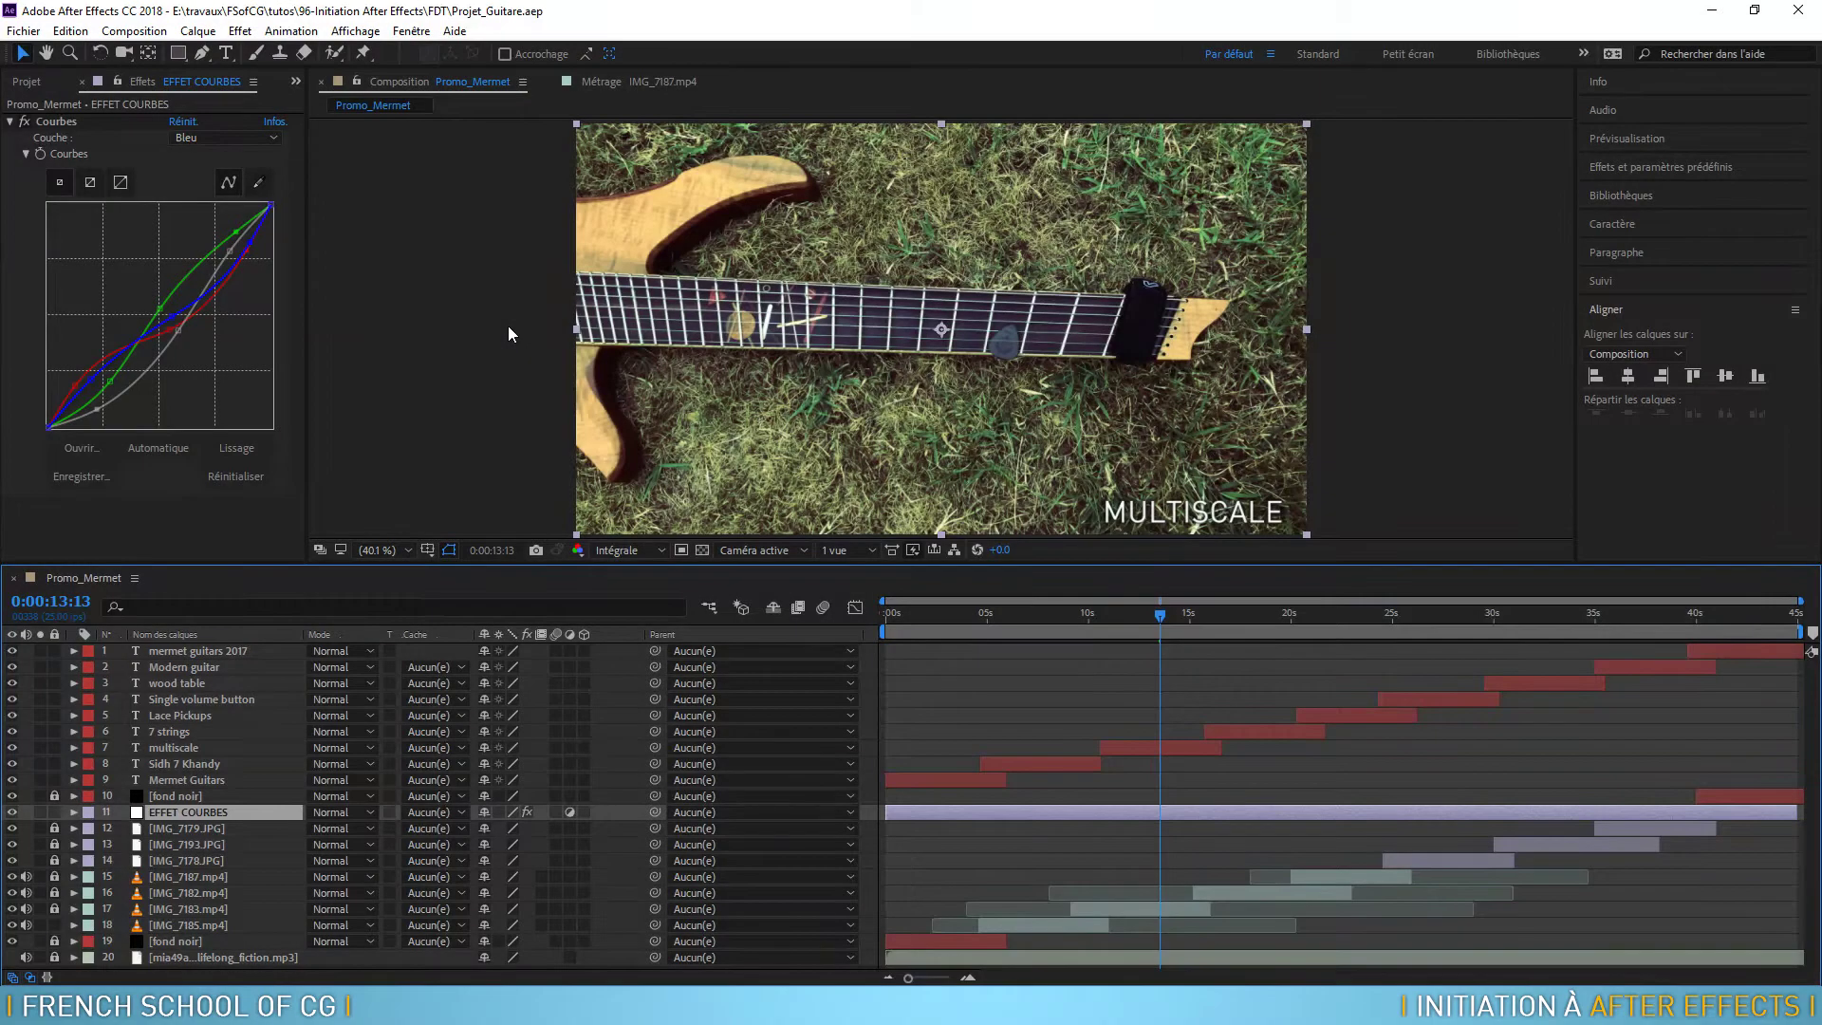
Step: Review the Import preferences from the Edit menu and close them with OK
click(70, 31)
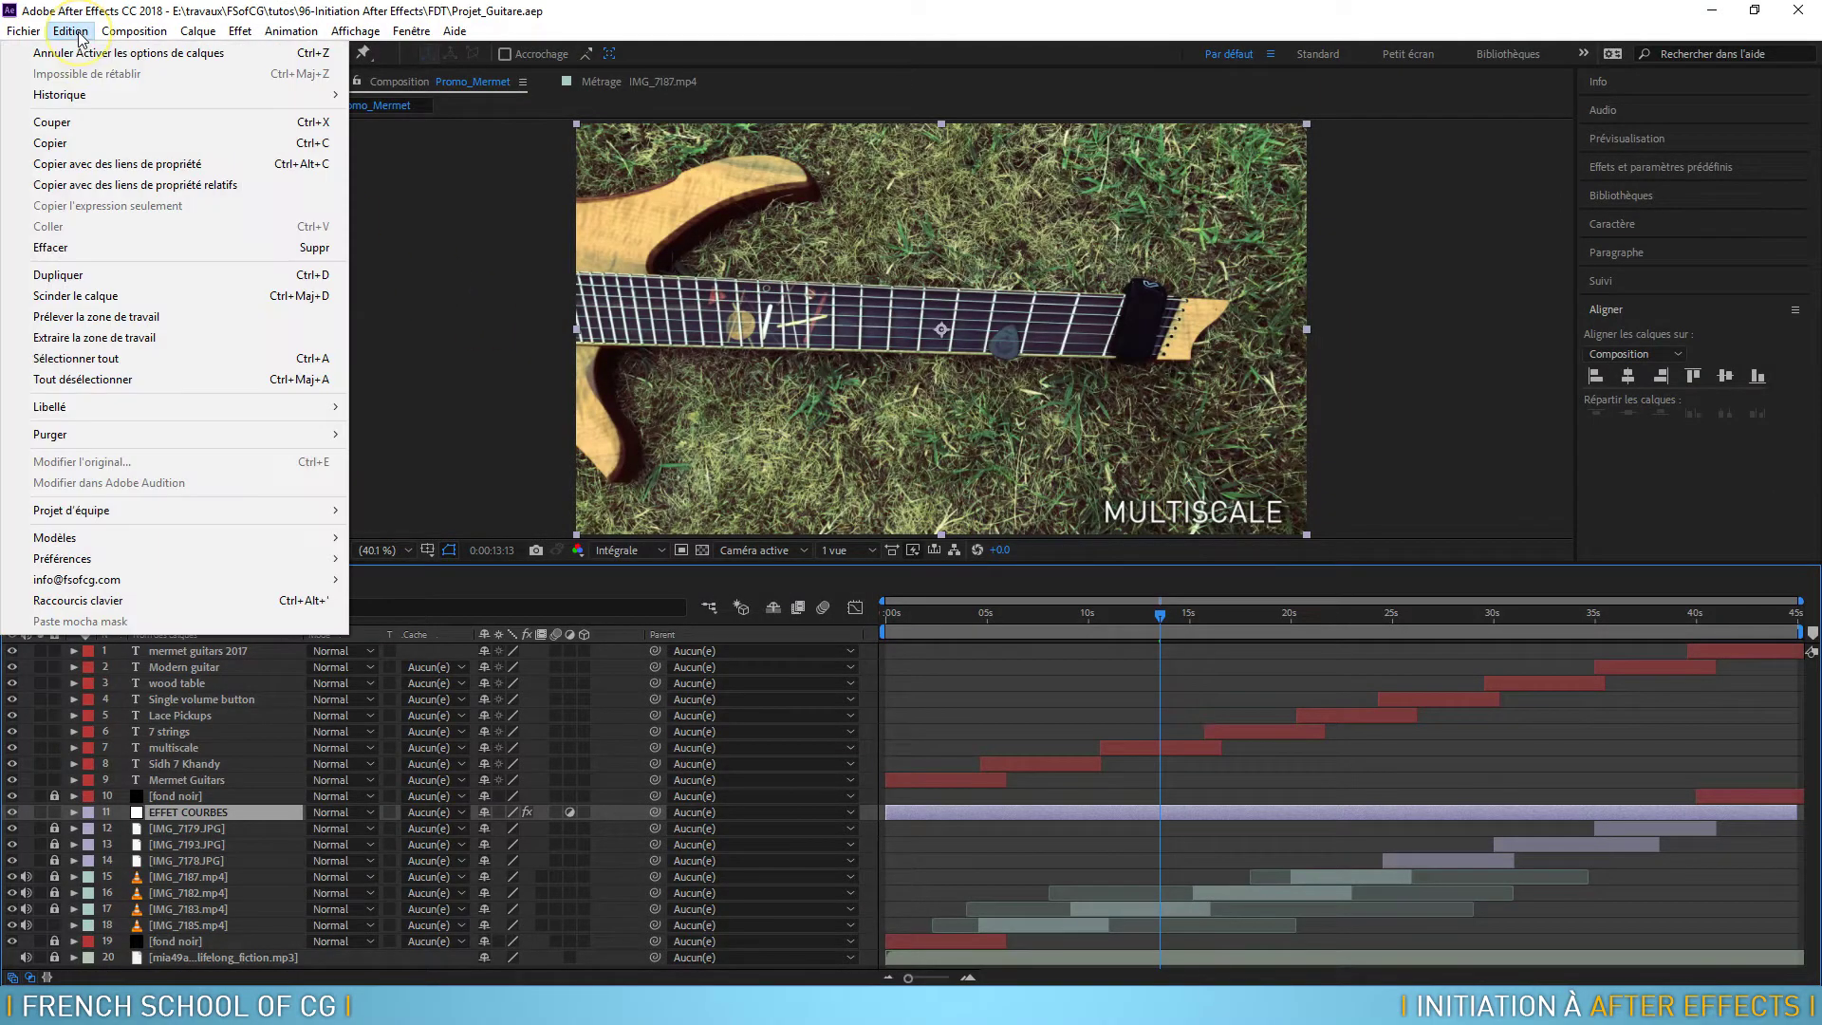
mouse_move(132, 560)
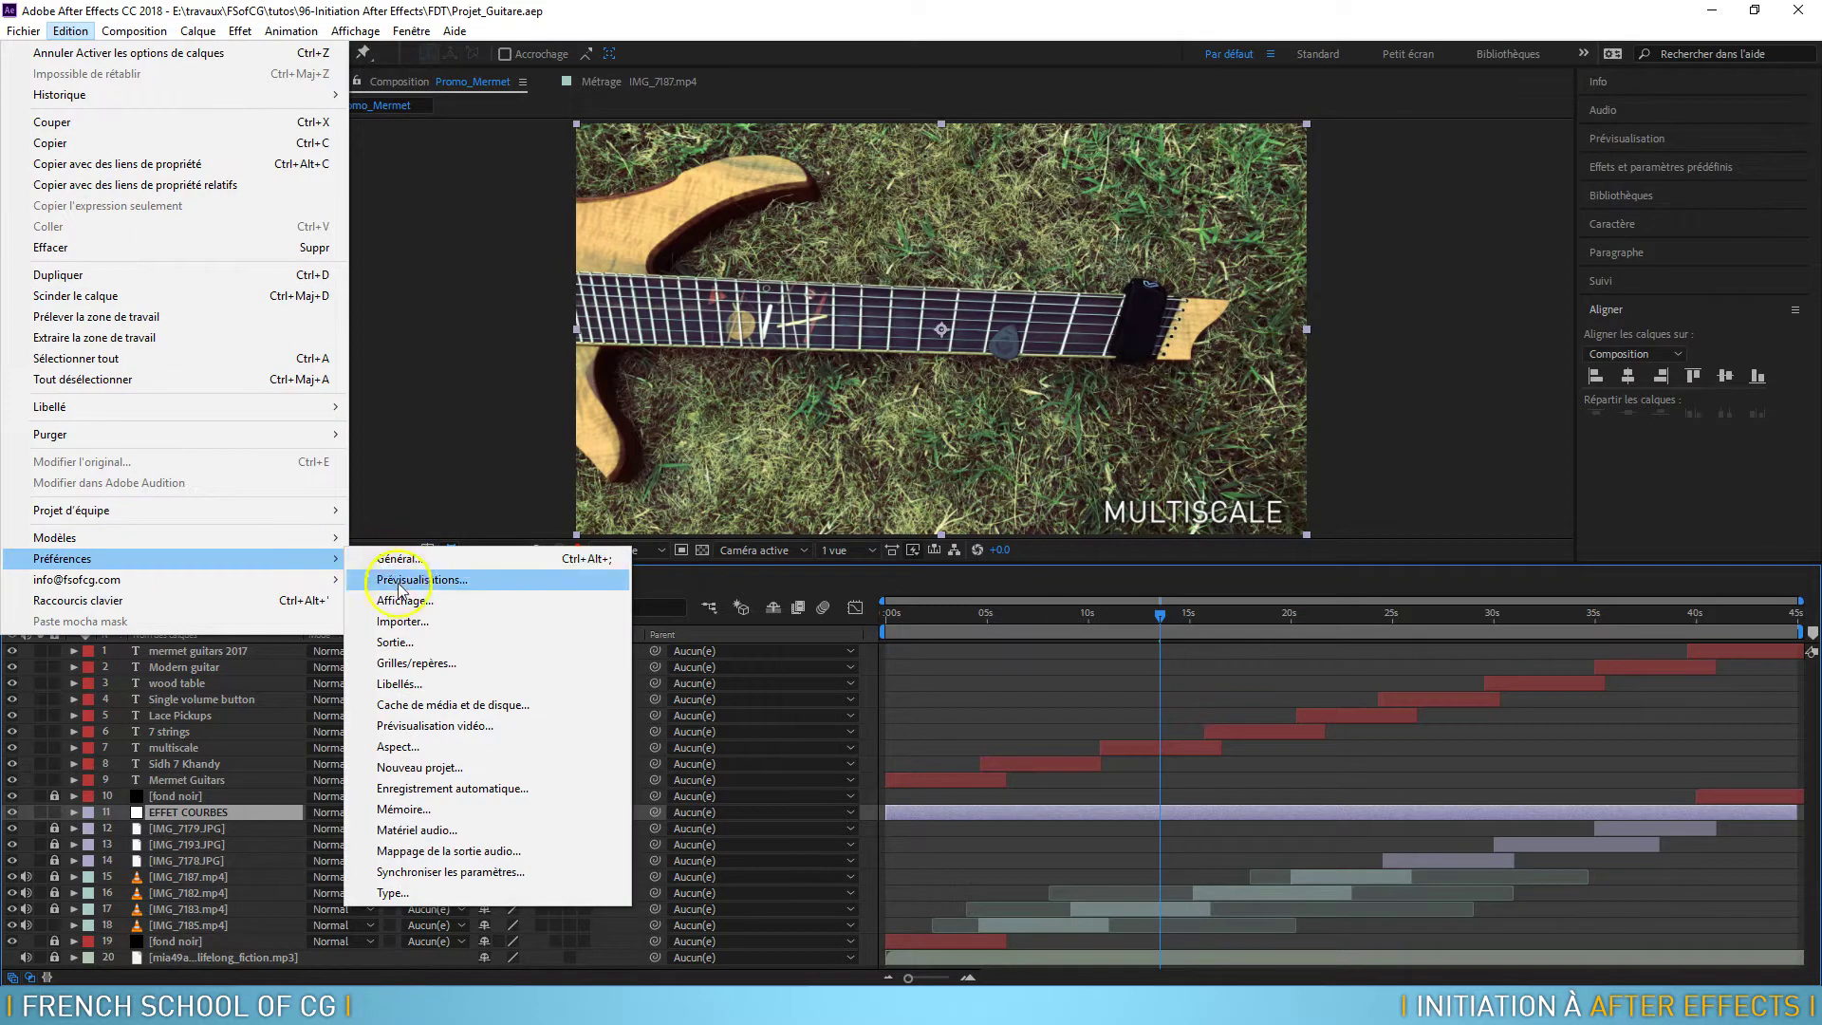
click(404, 623)
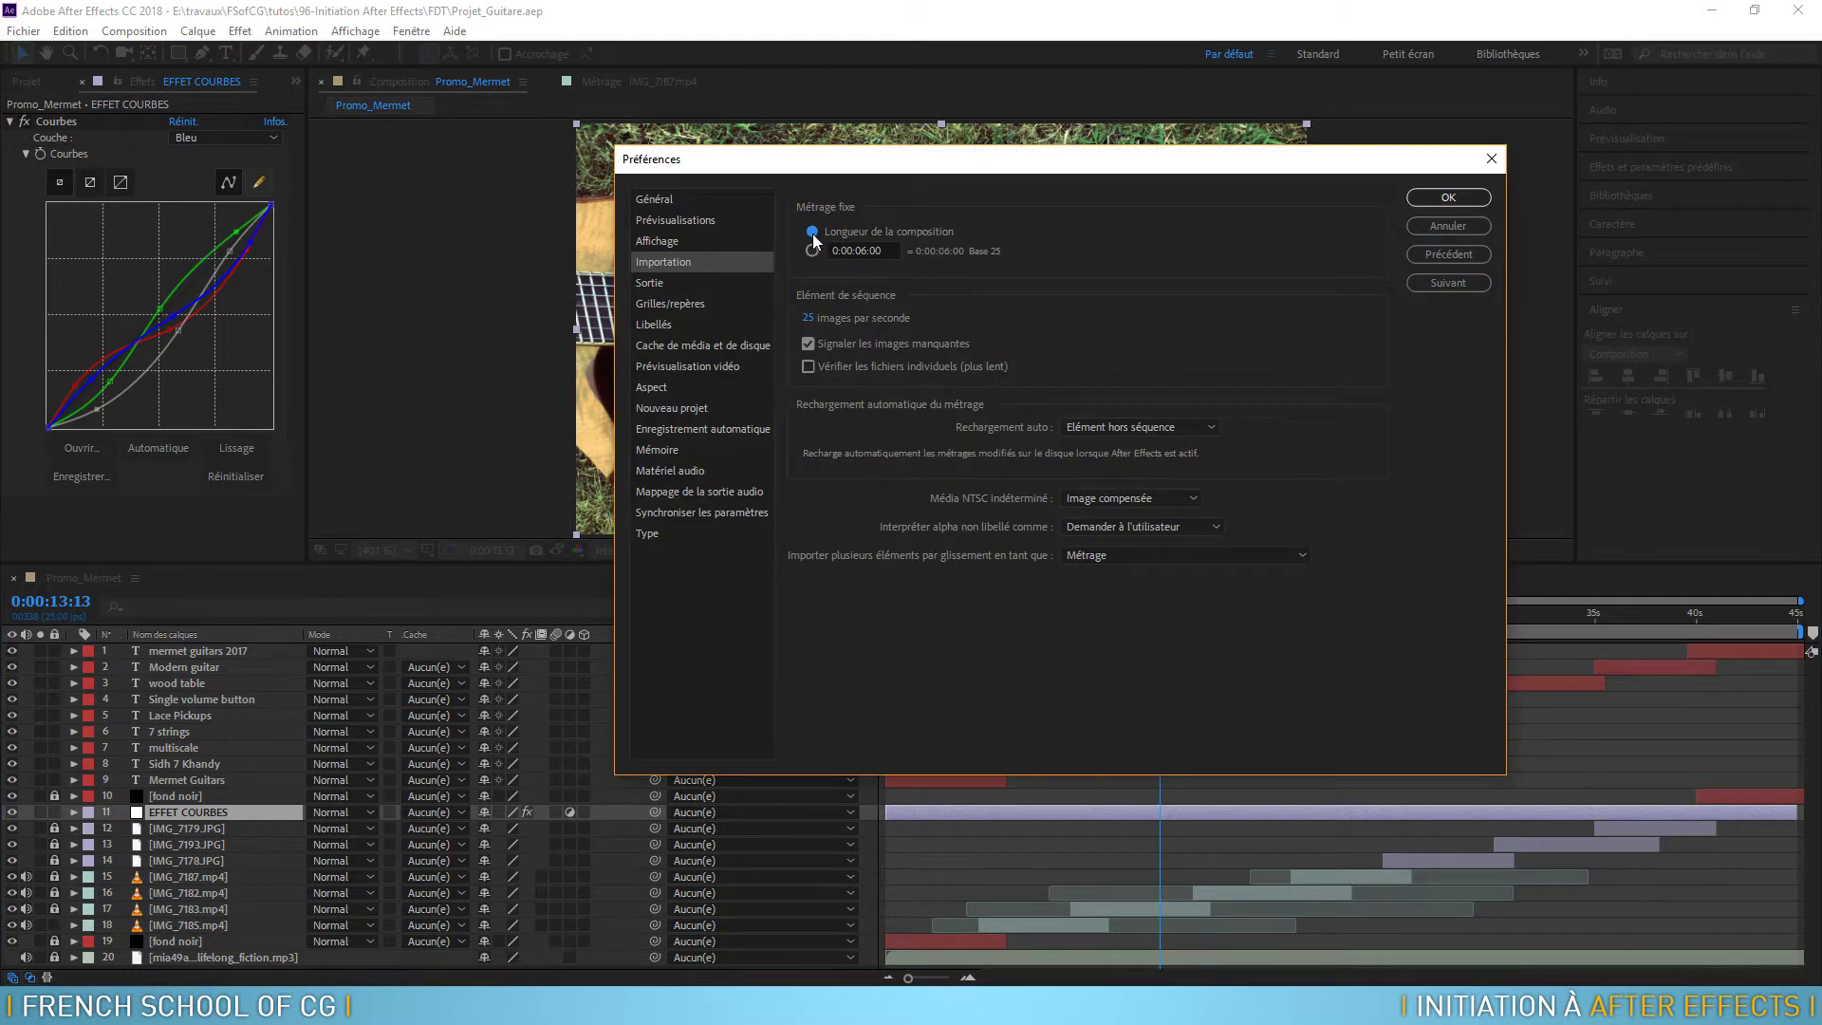
click(1457, 197)
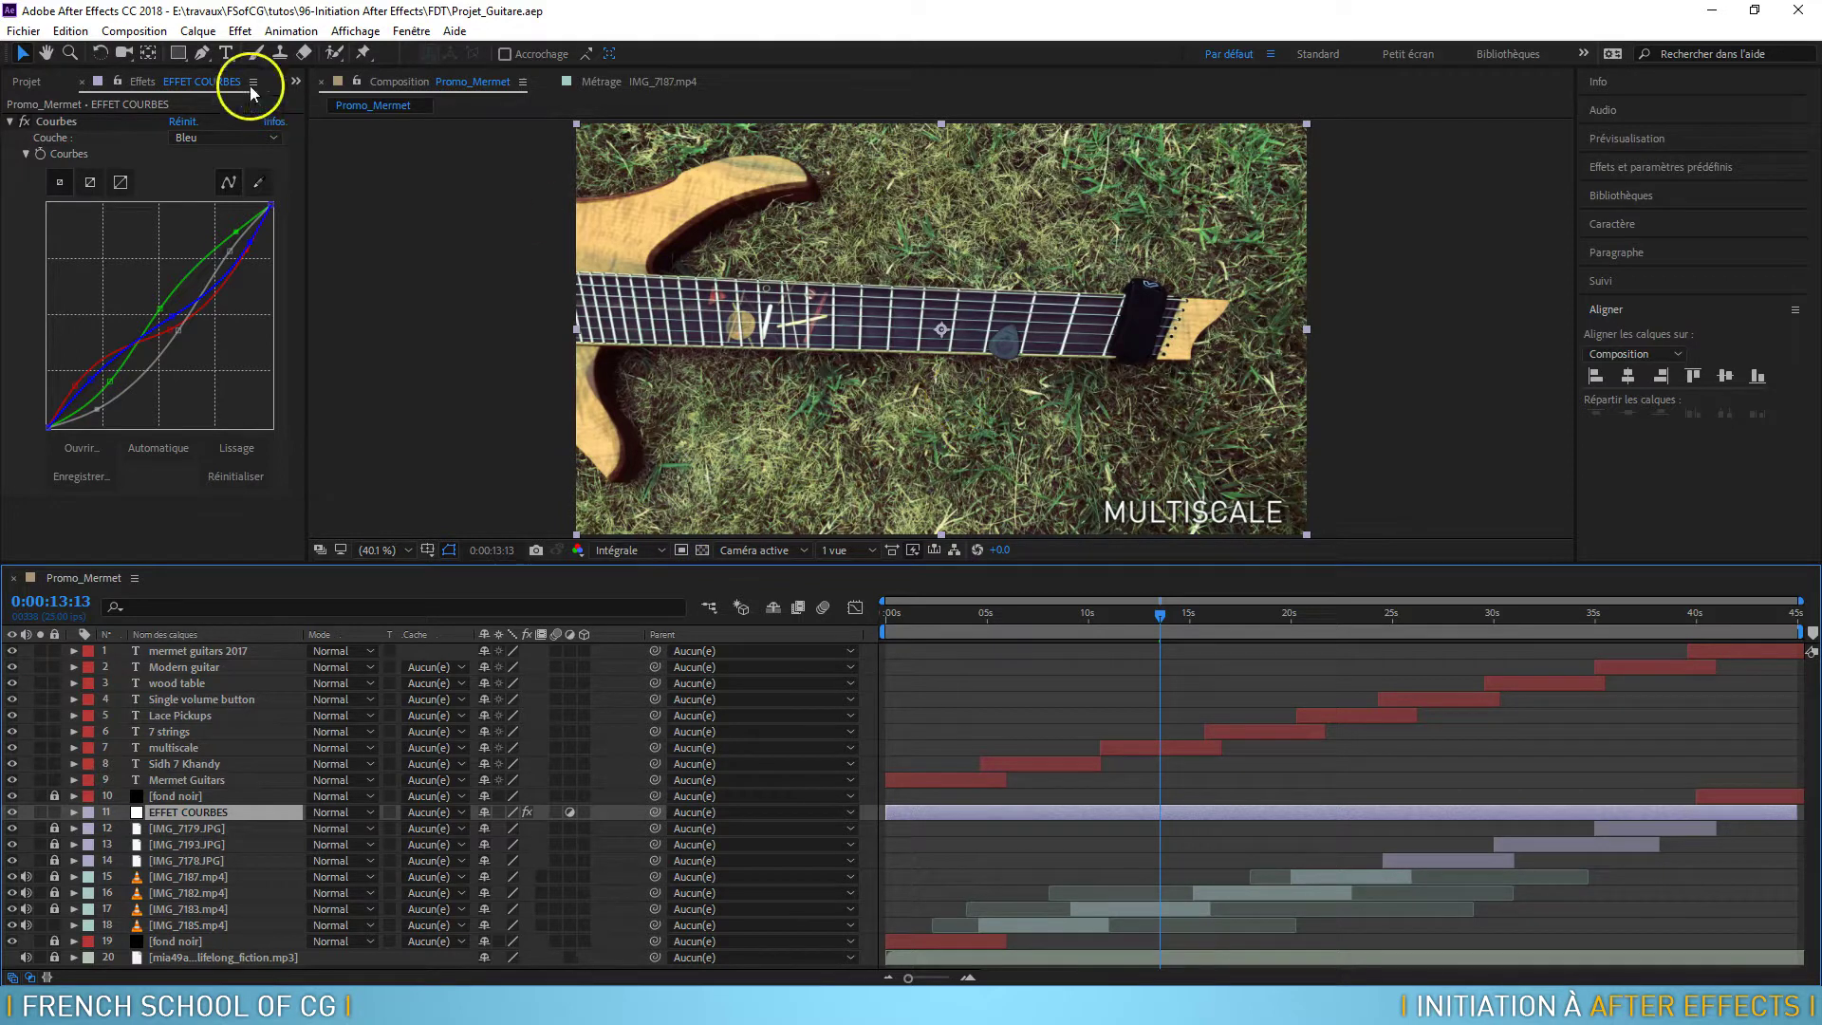
Step: Create a 1920×1080 composition-sized solid named 'vignette' with colour 000000
click(198, 31)
mouse_move(203, 57)
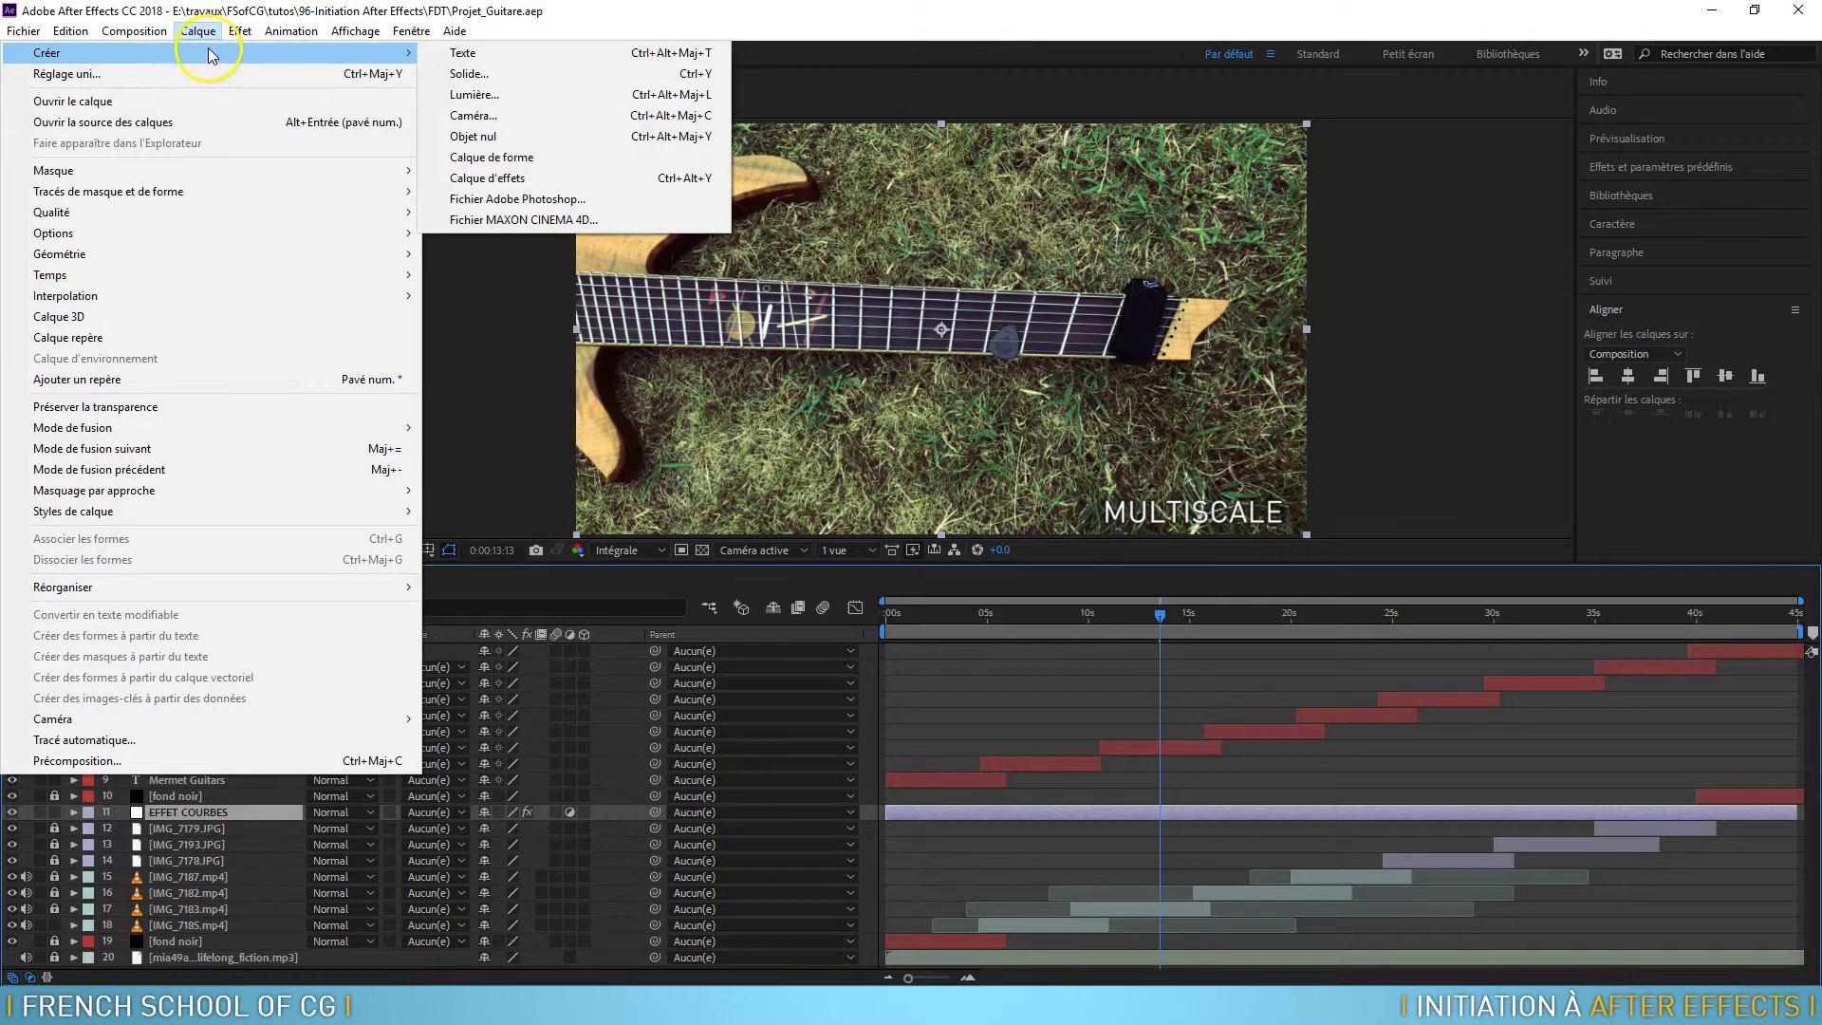
click(469, 73)
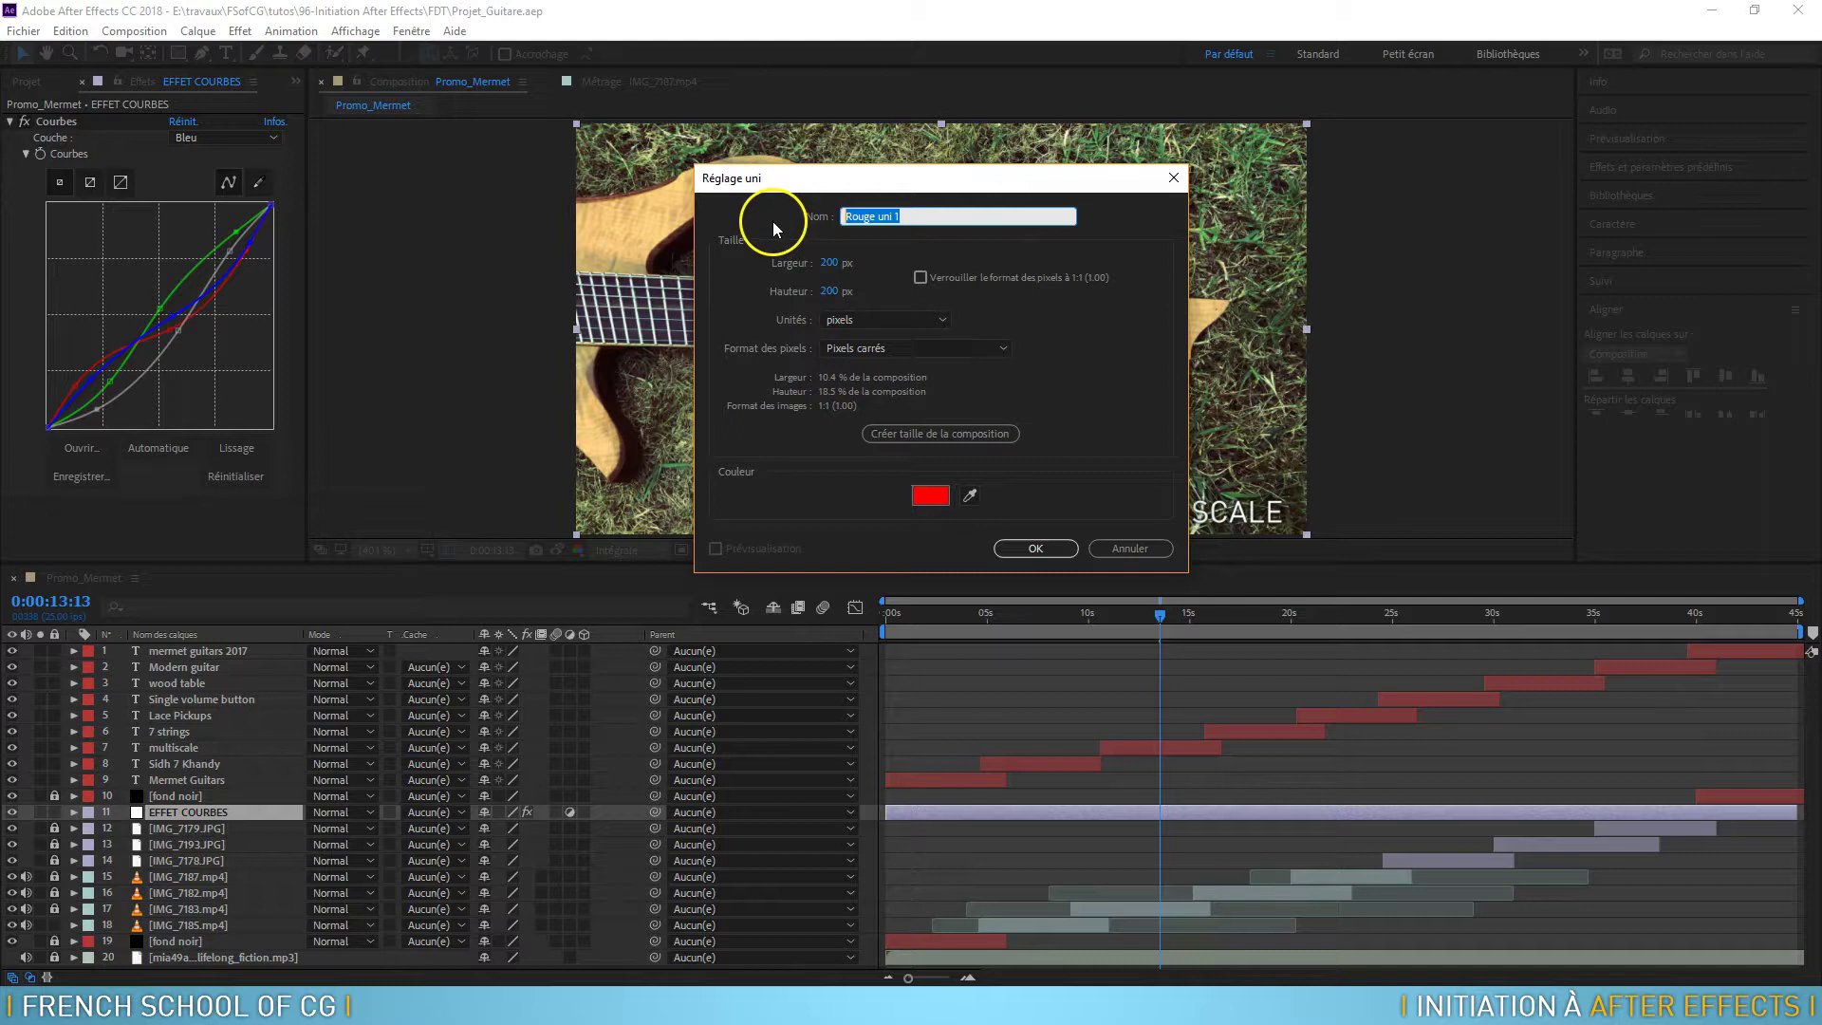
text(vignette)
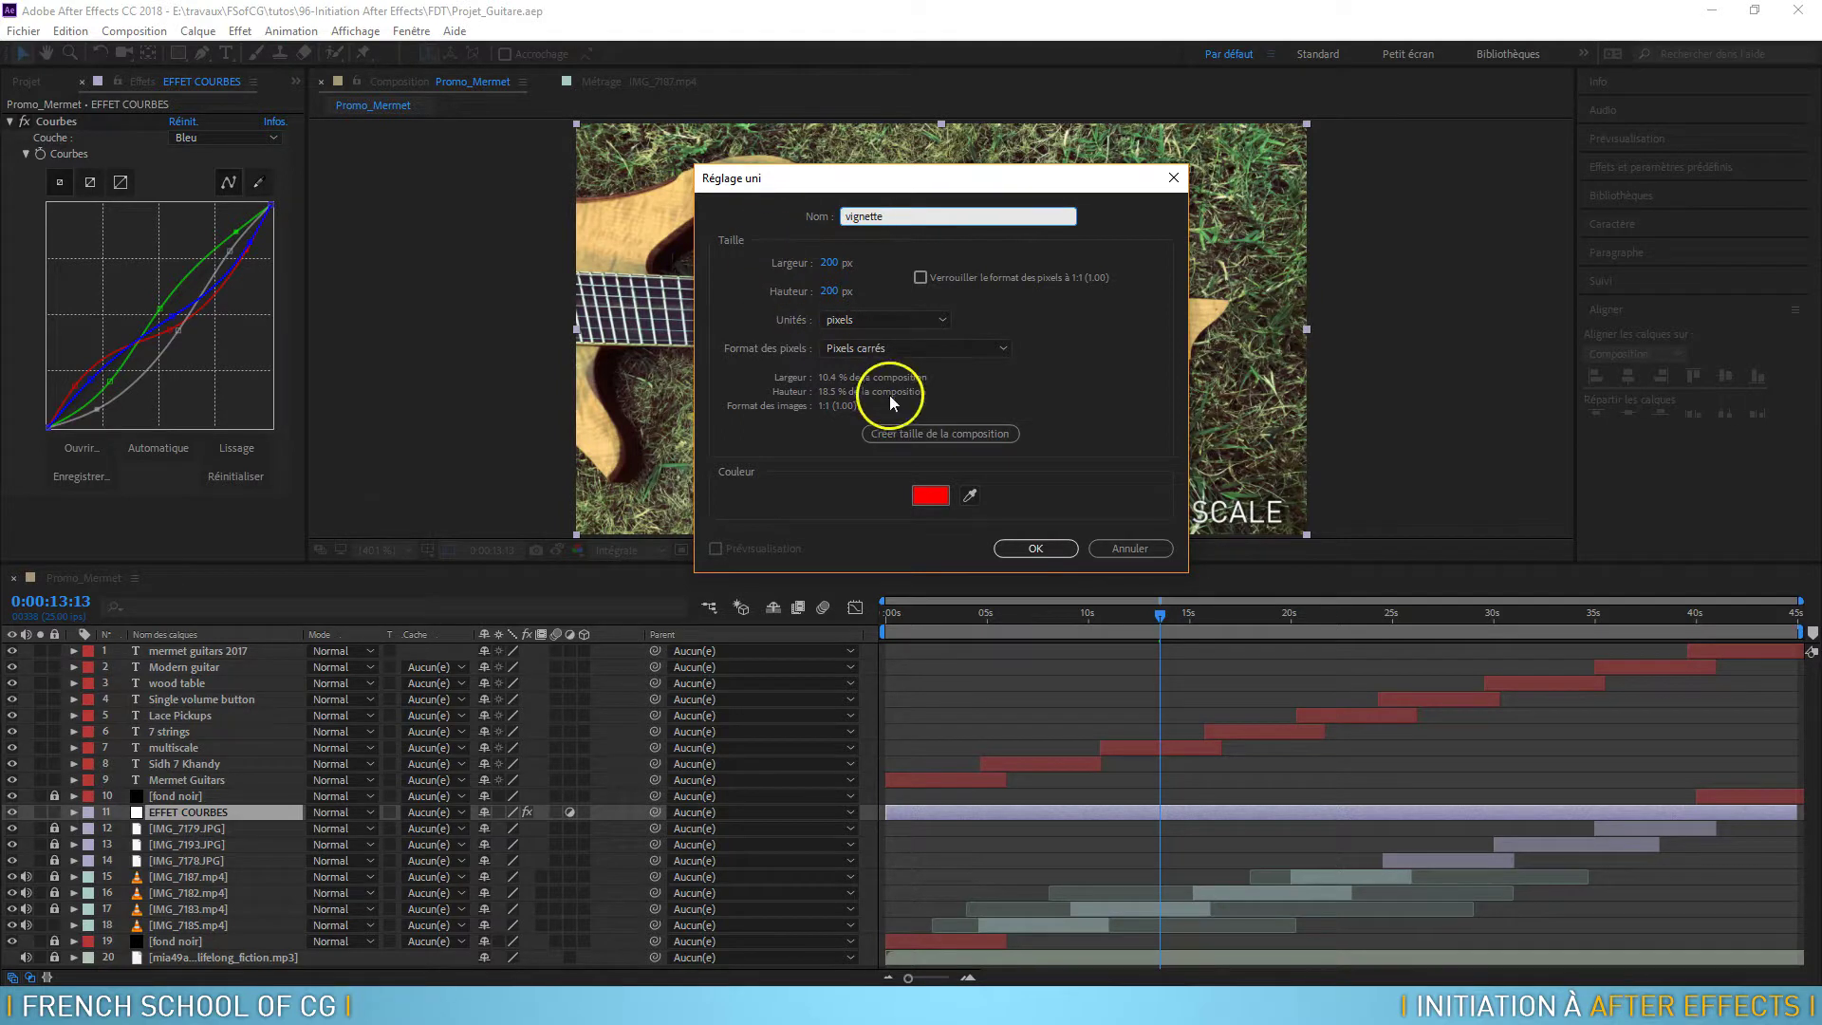
click(915, 431)
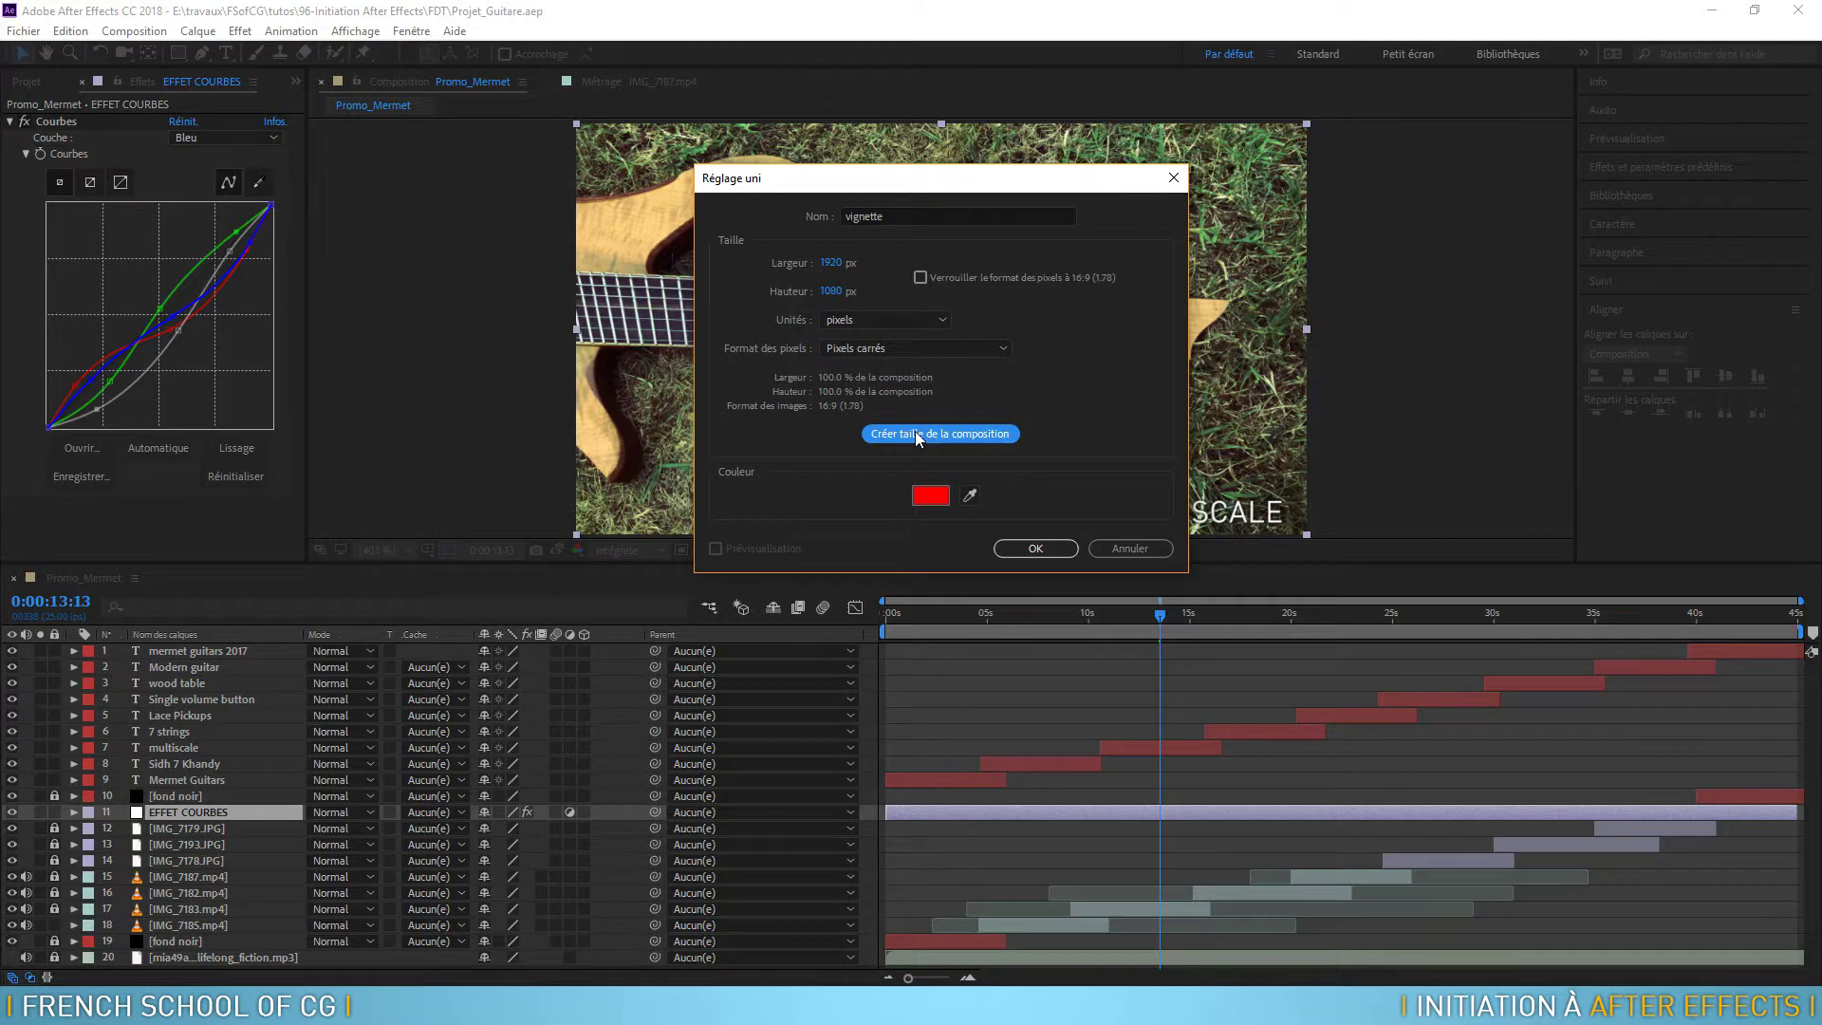
click(930, 499)
drag(882, 451, 769, 589)
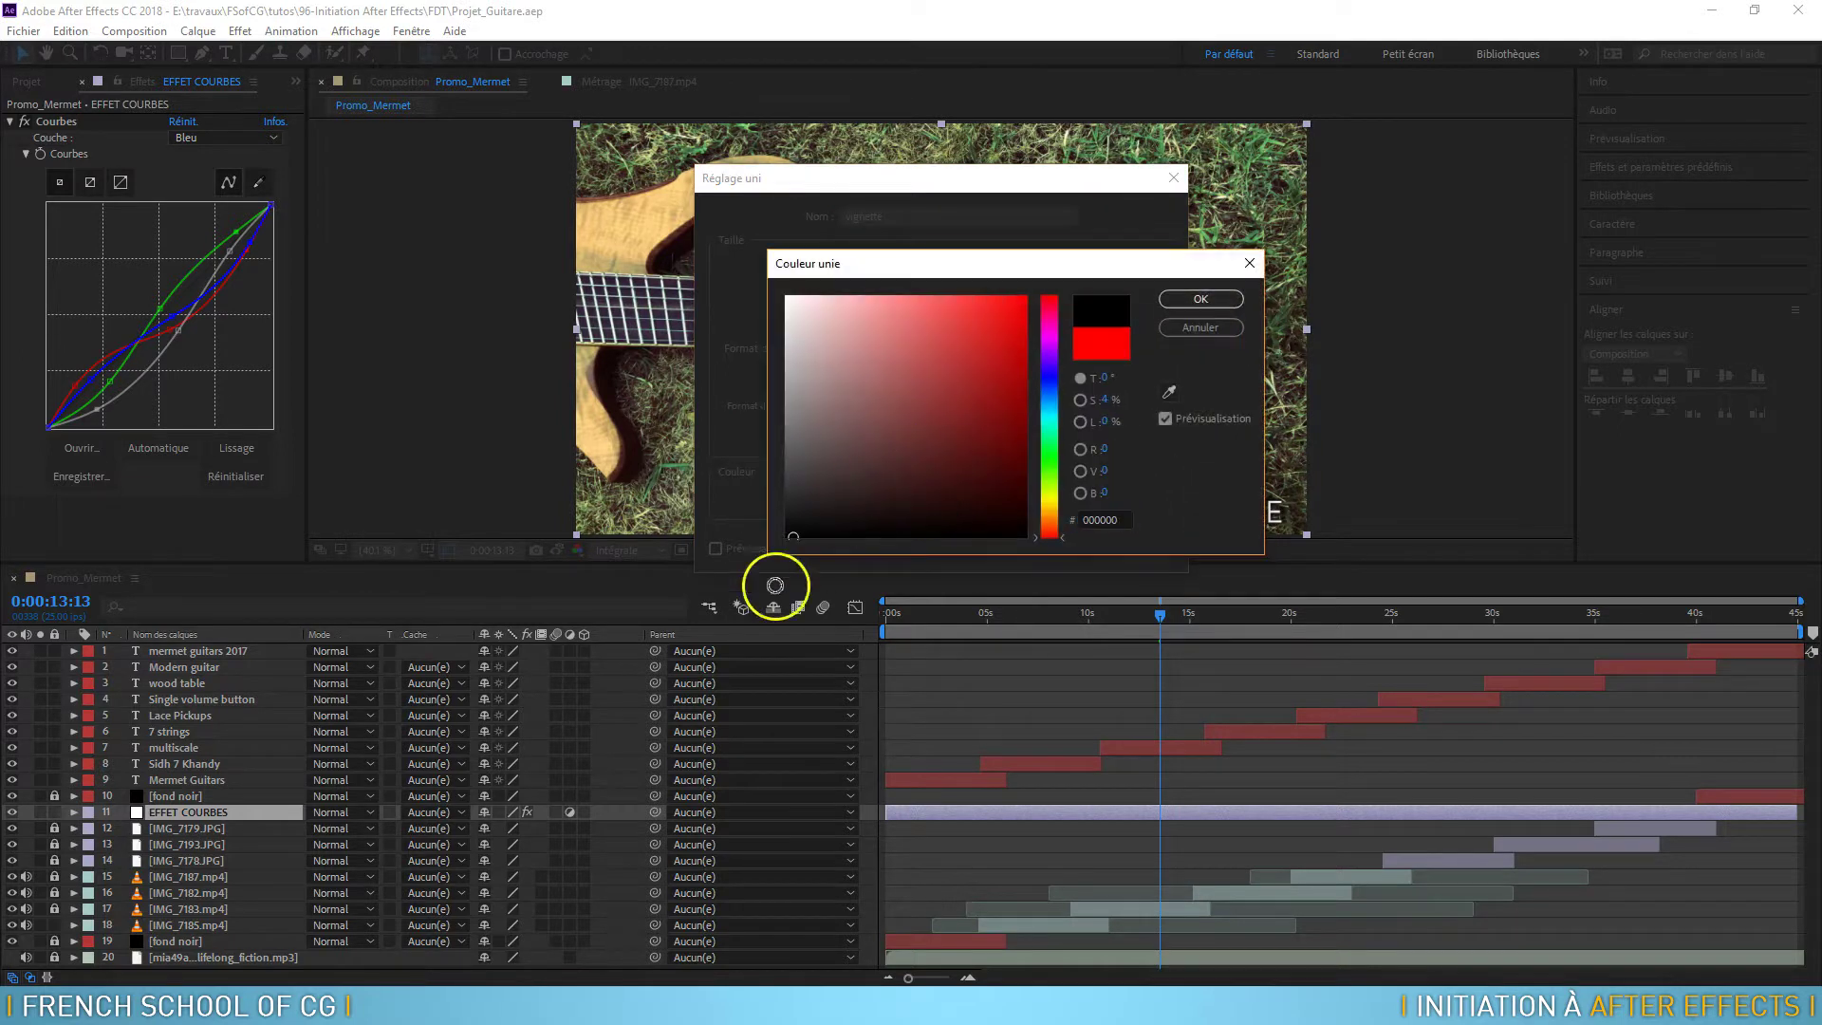
click(1200, 300)
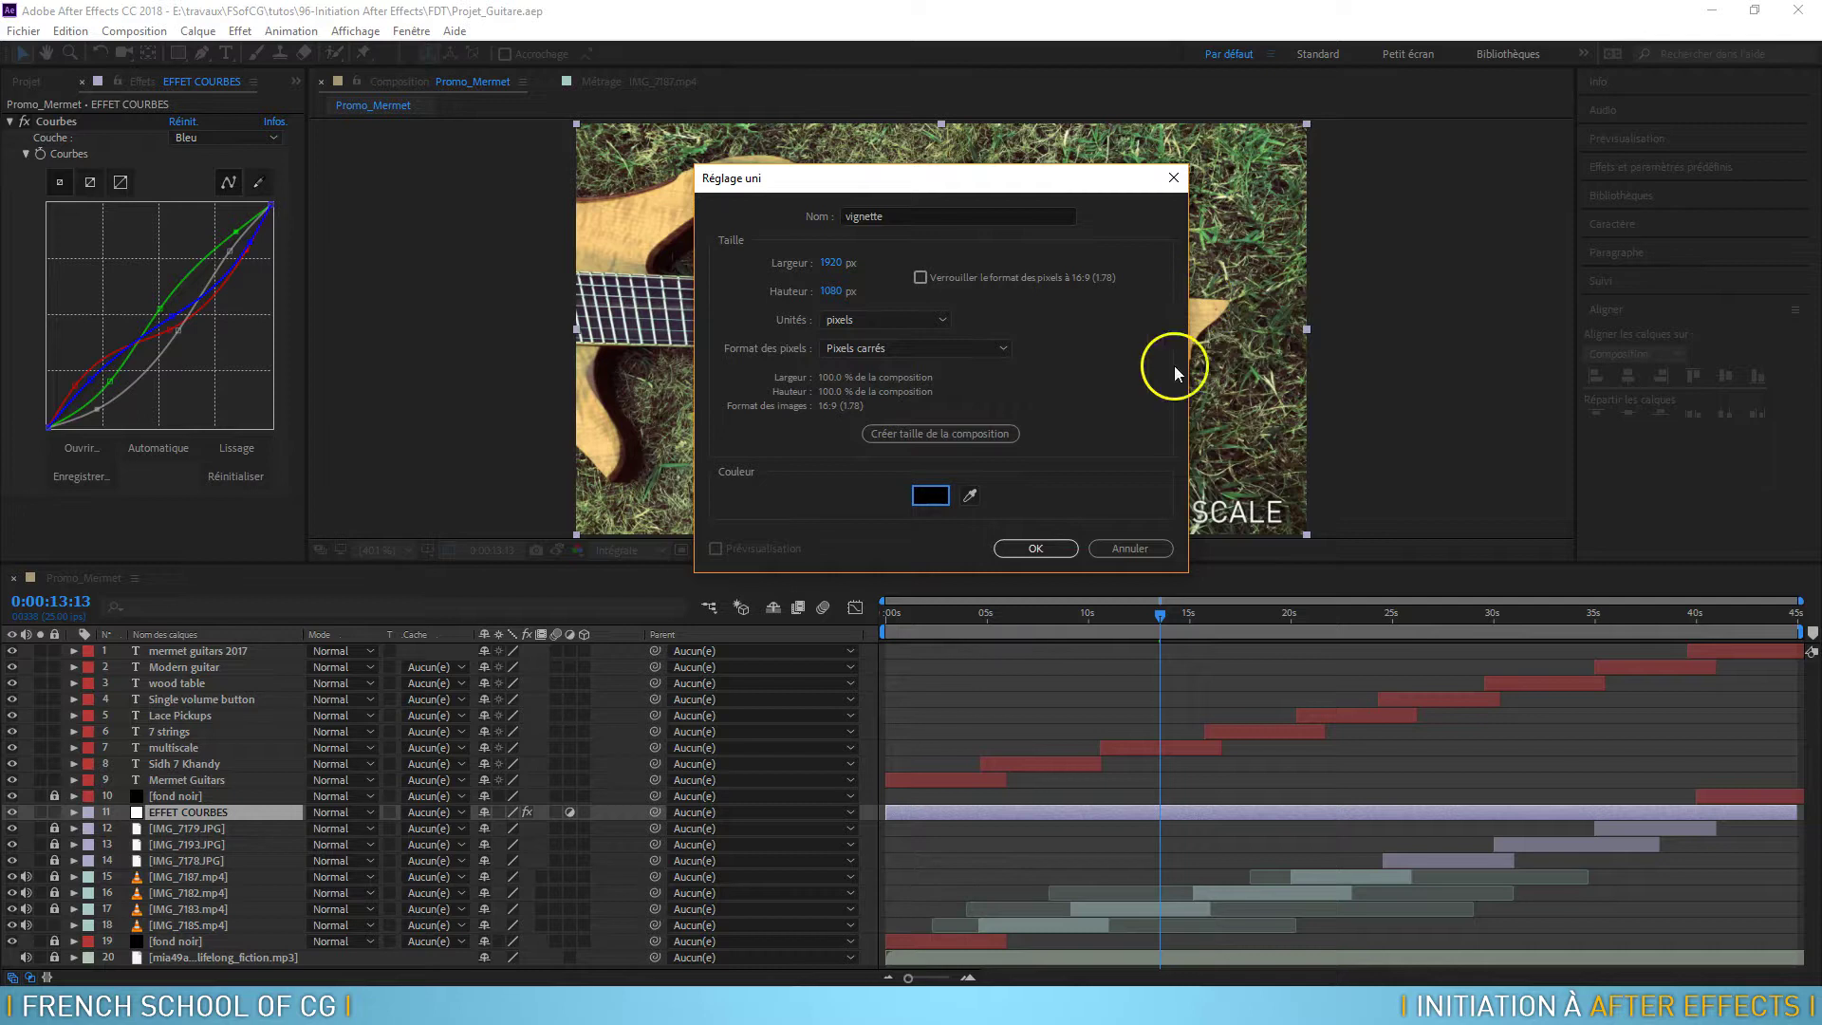
click(1037, 549)
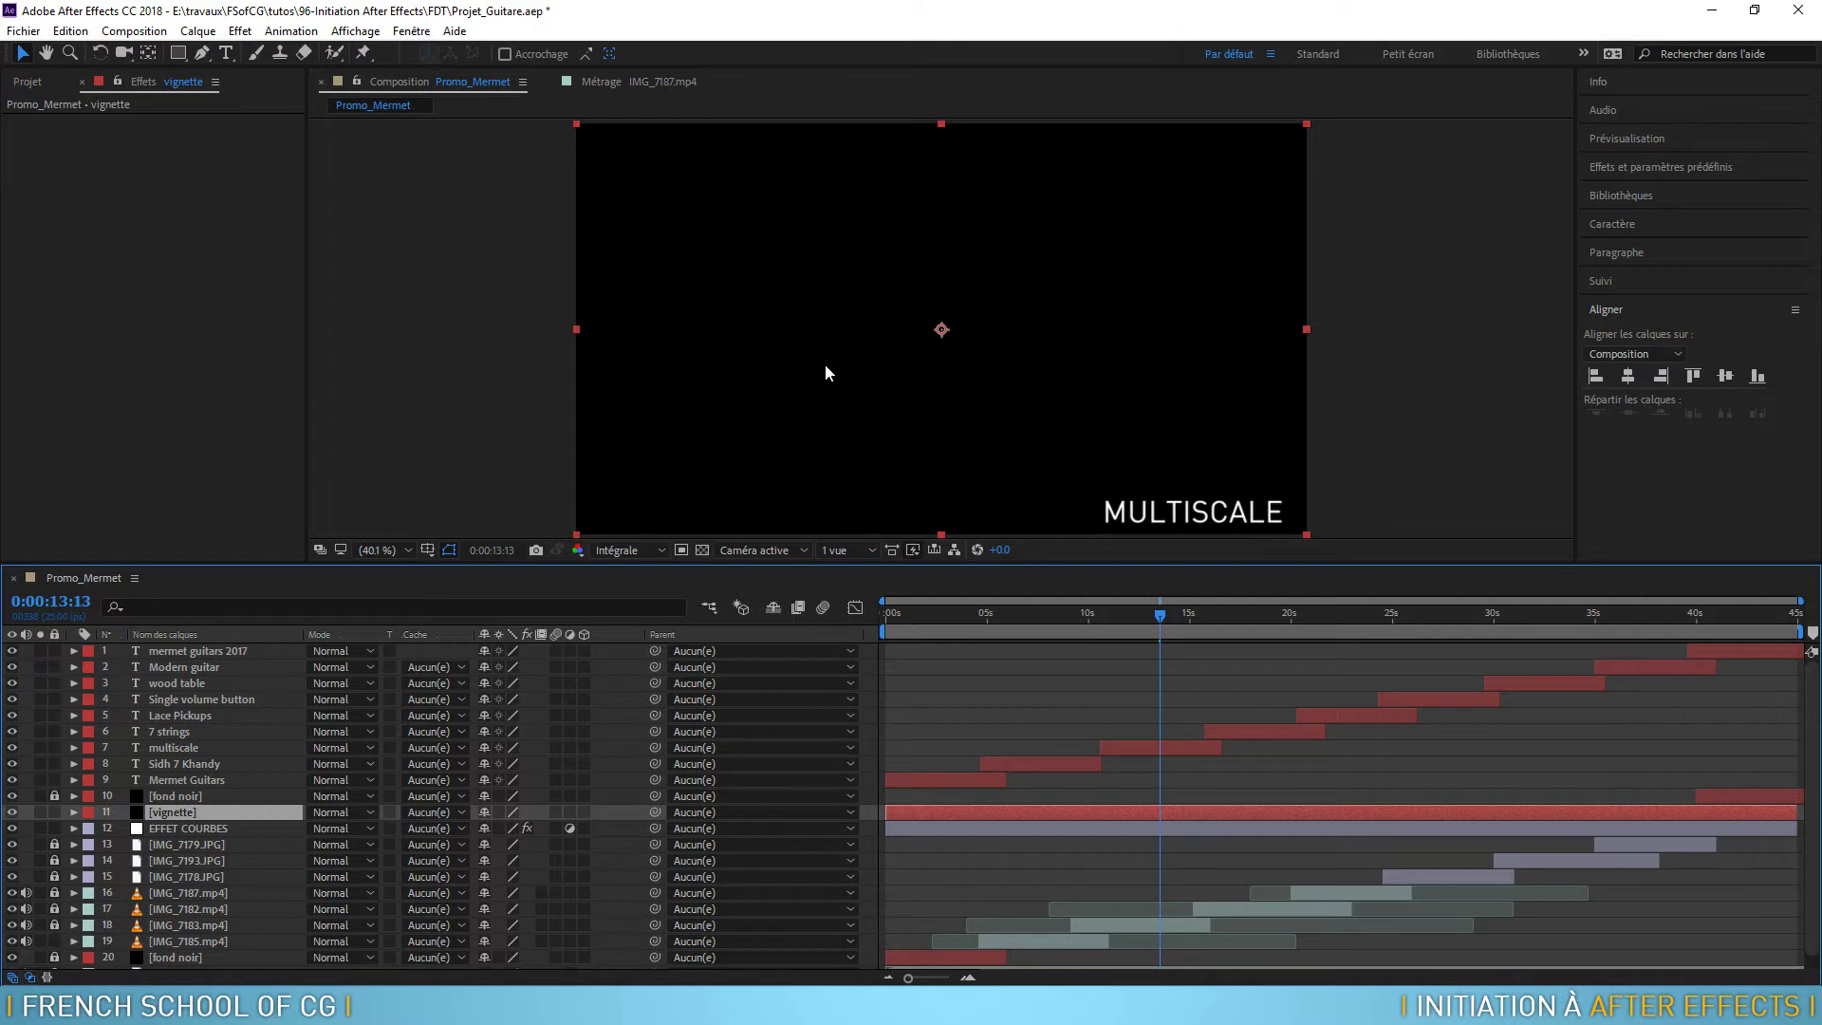
Step: Switch from the Rectangle tool to the Ellipse tool
click(828, 358)
mouse_move(172, 51)
mouse_down()
mouse_move(265, 59)
mouse_move(280, 99)
mouse_up()
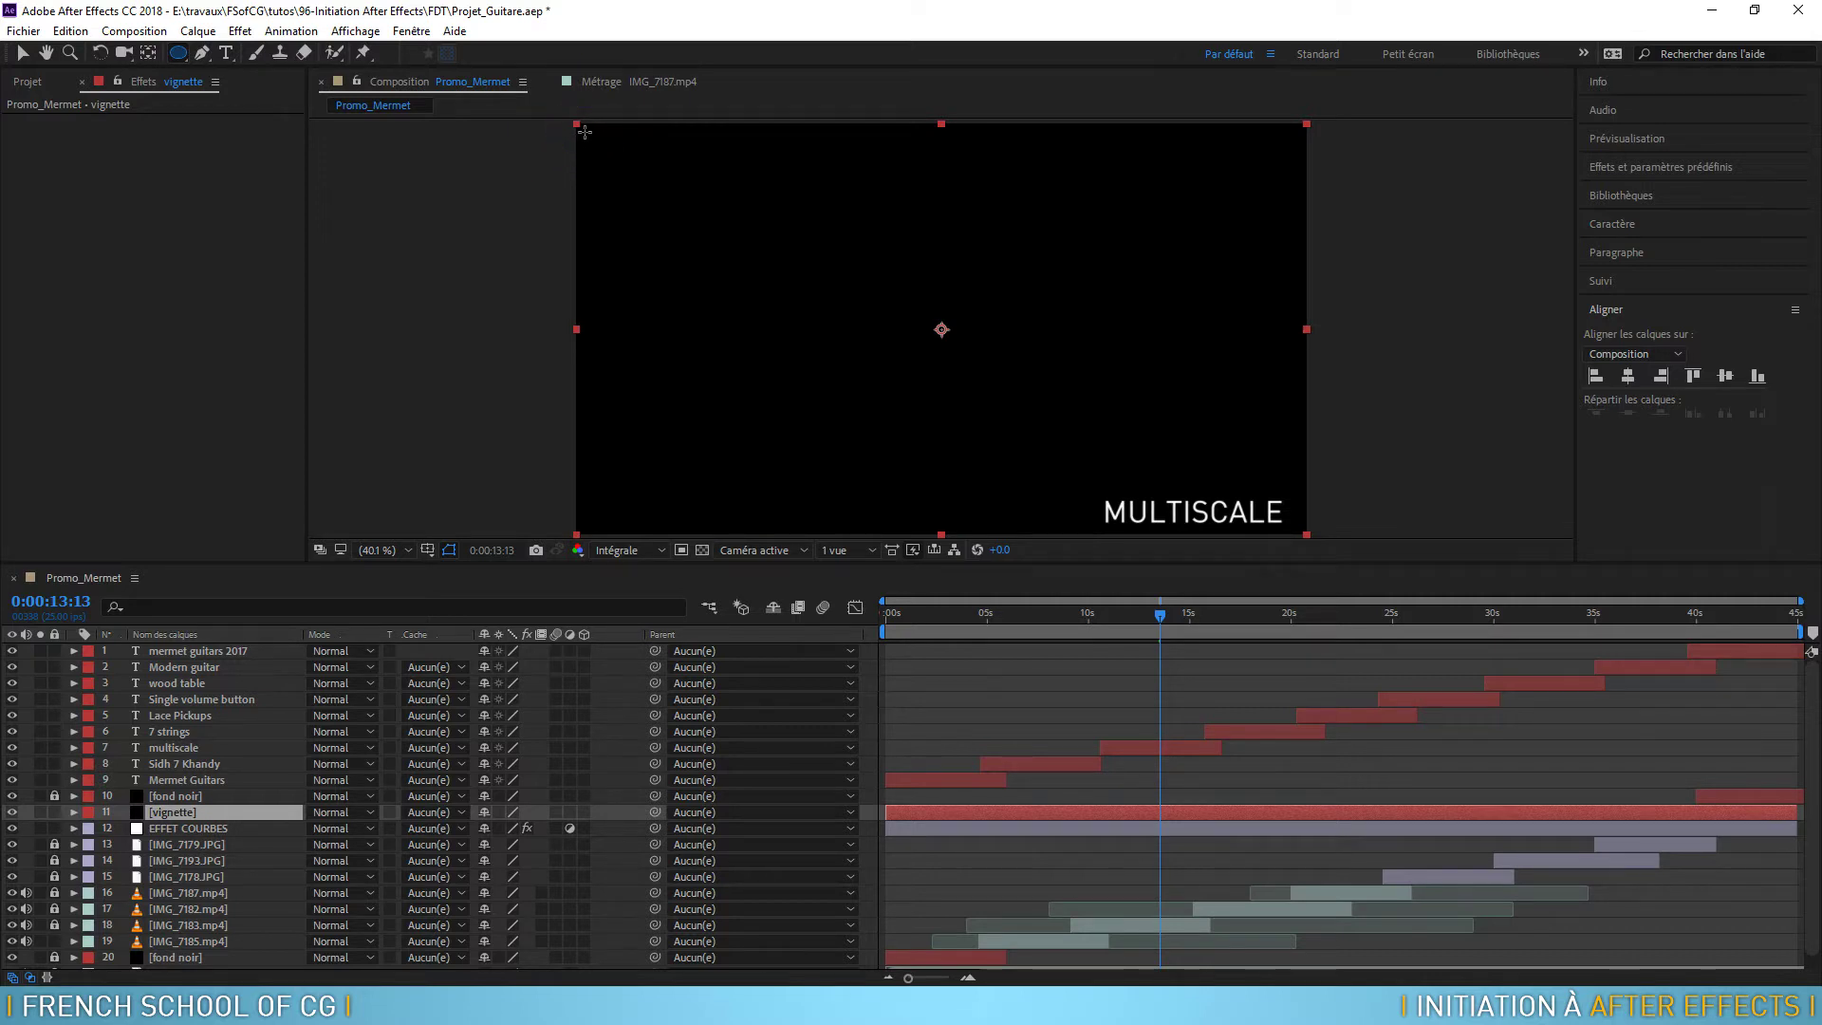
Step: Draw Masque 1 as a large ellipse across the vignette solid, nearly filling the frame
drag(585, 132, 1295, 525)
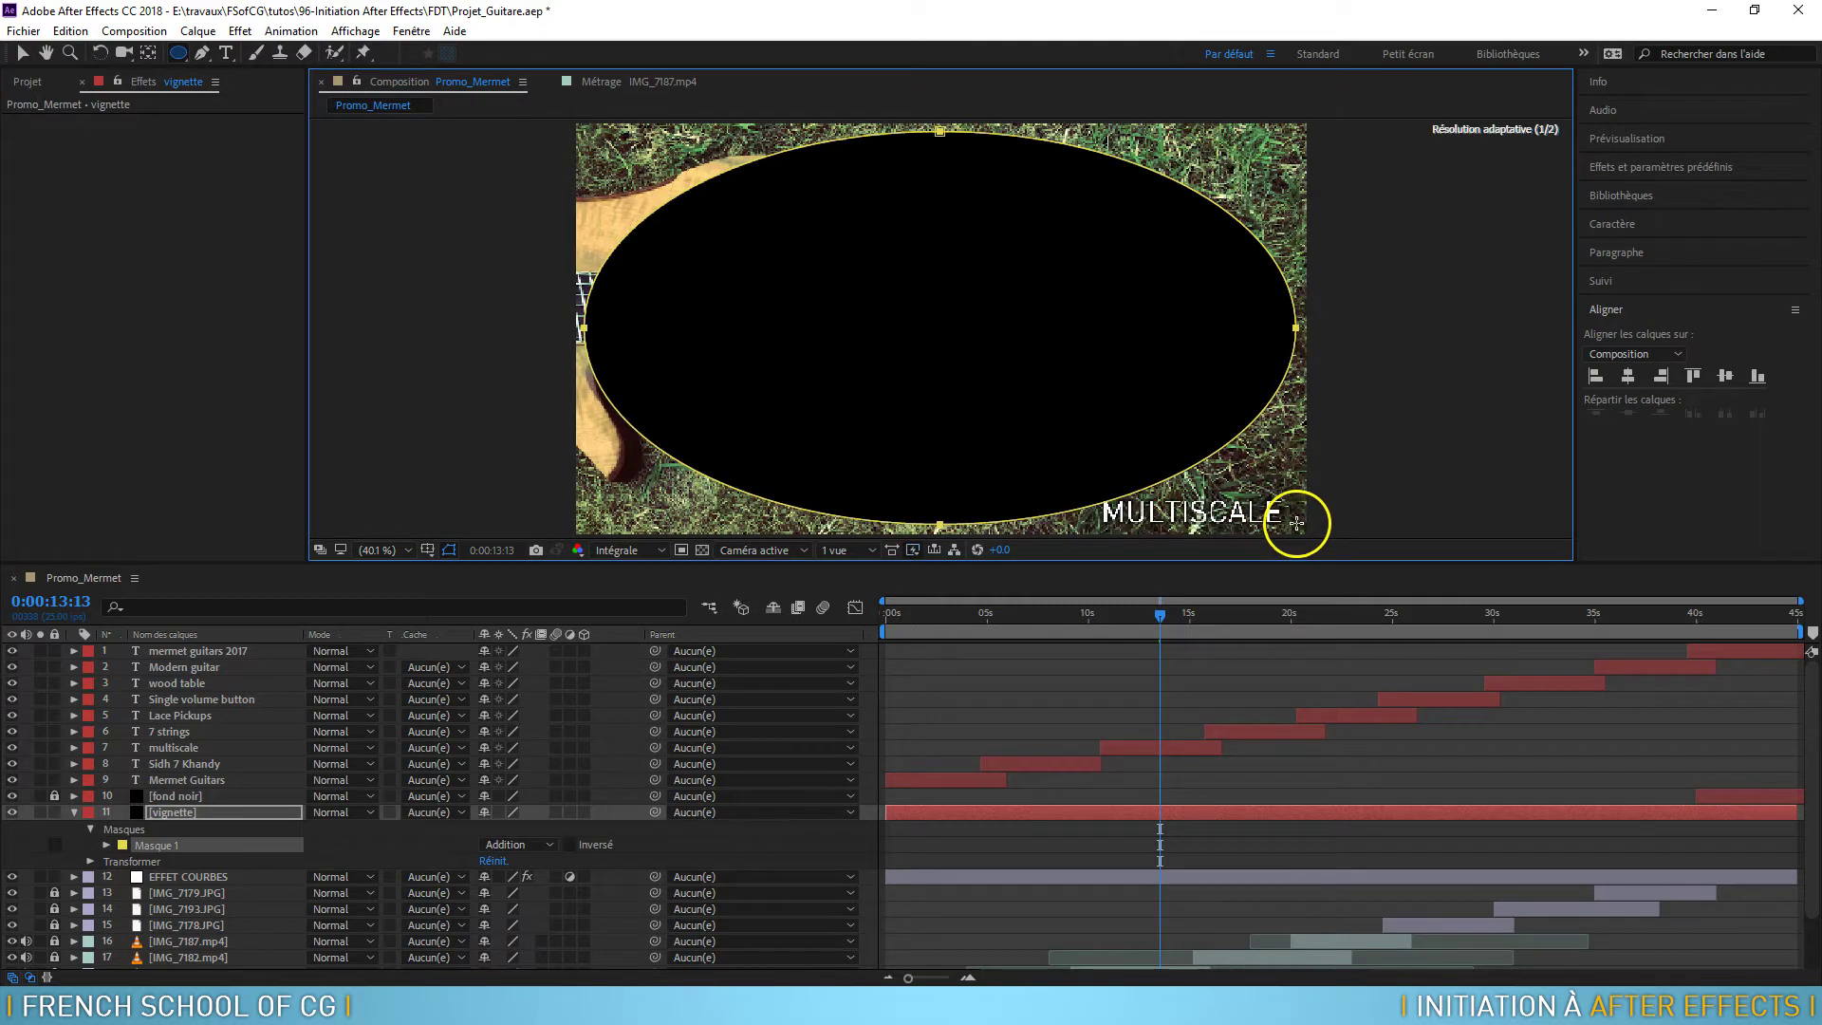
drag(1295, 525, 1299, 520)
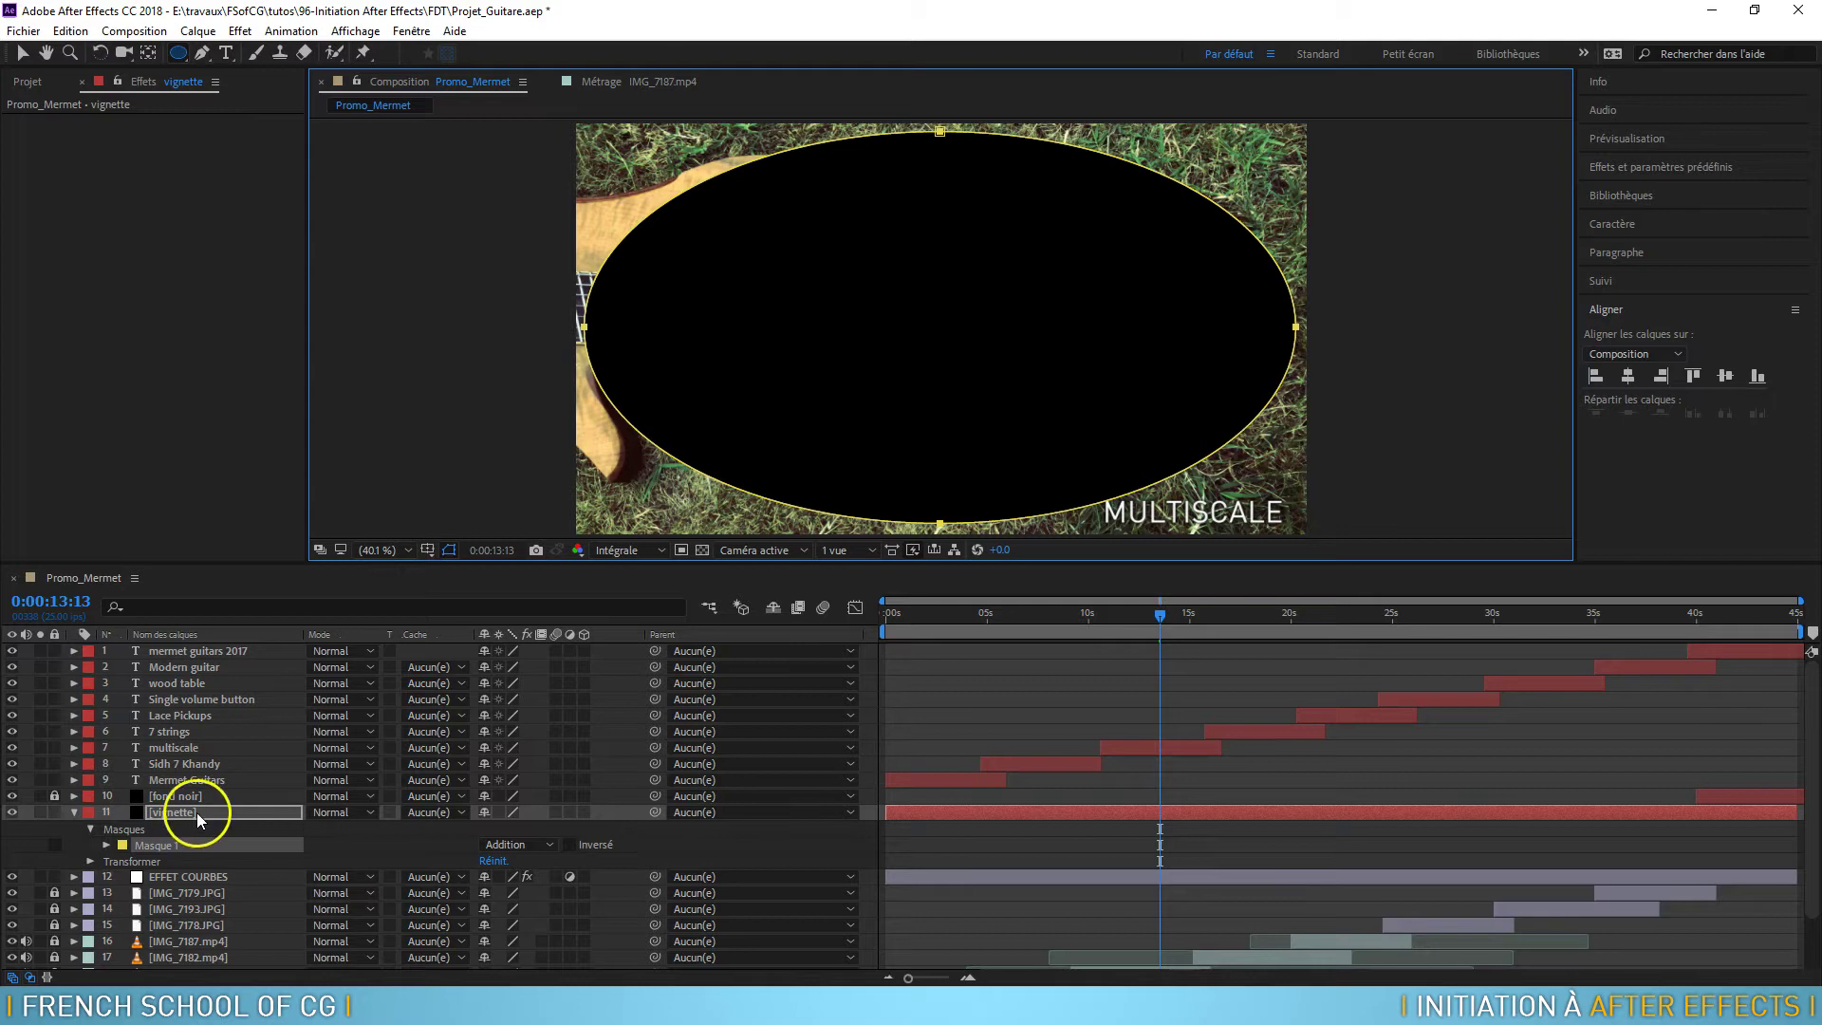
Step: Set Masque 1 to Inversé and reveal its feather, opacity and expansion properties
click(157, 846)
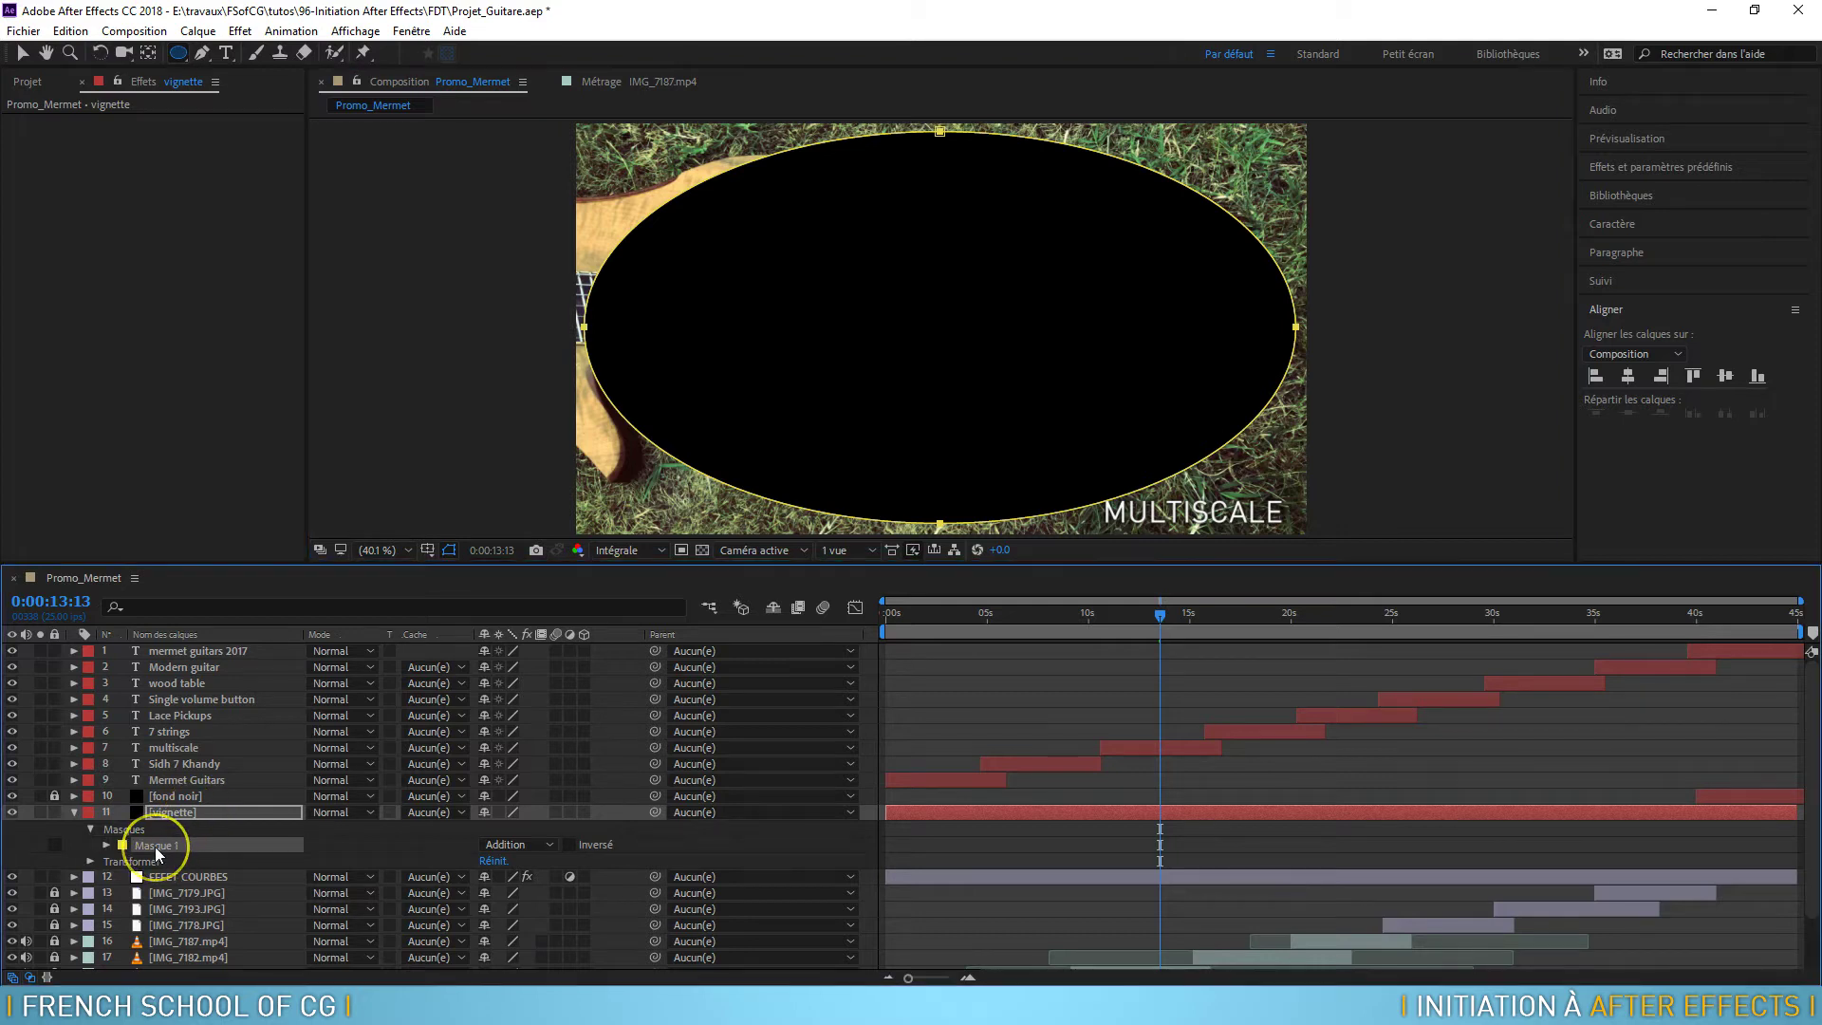
click(569, 845)
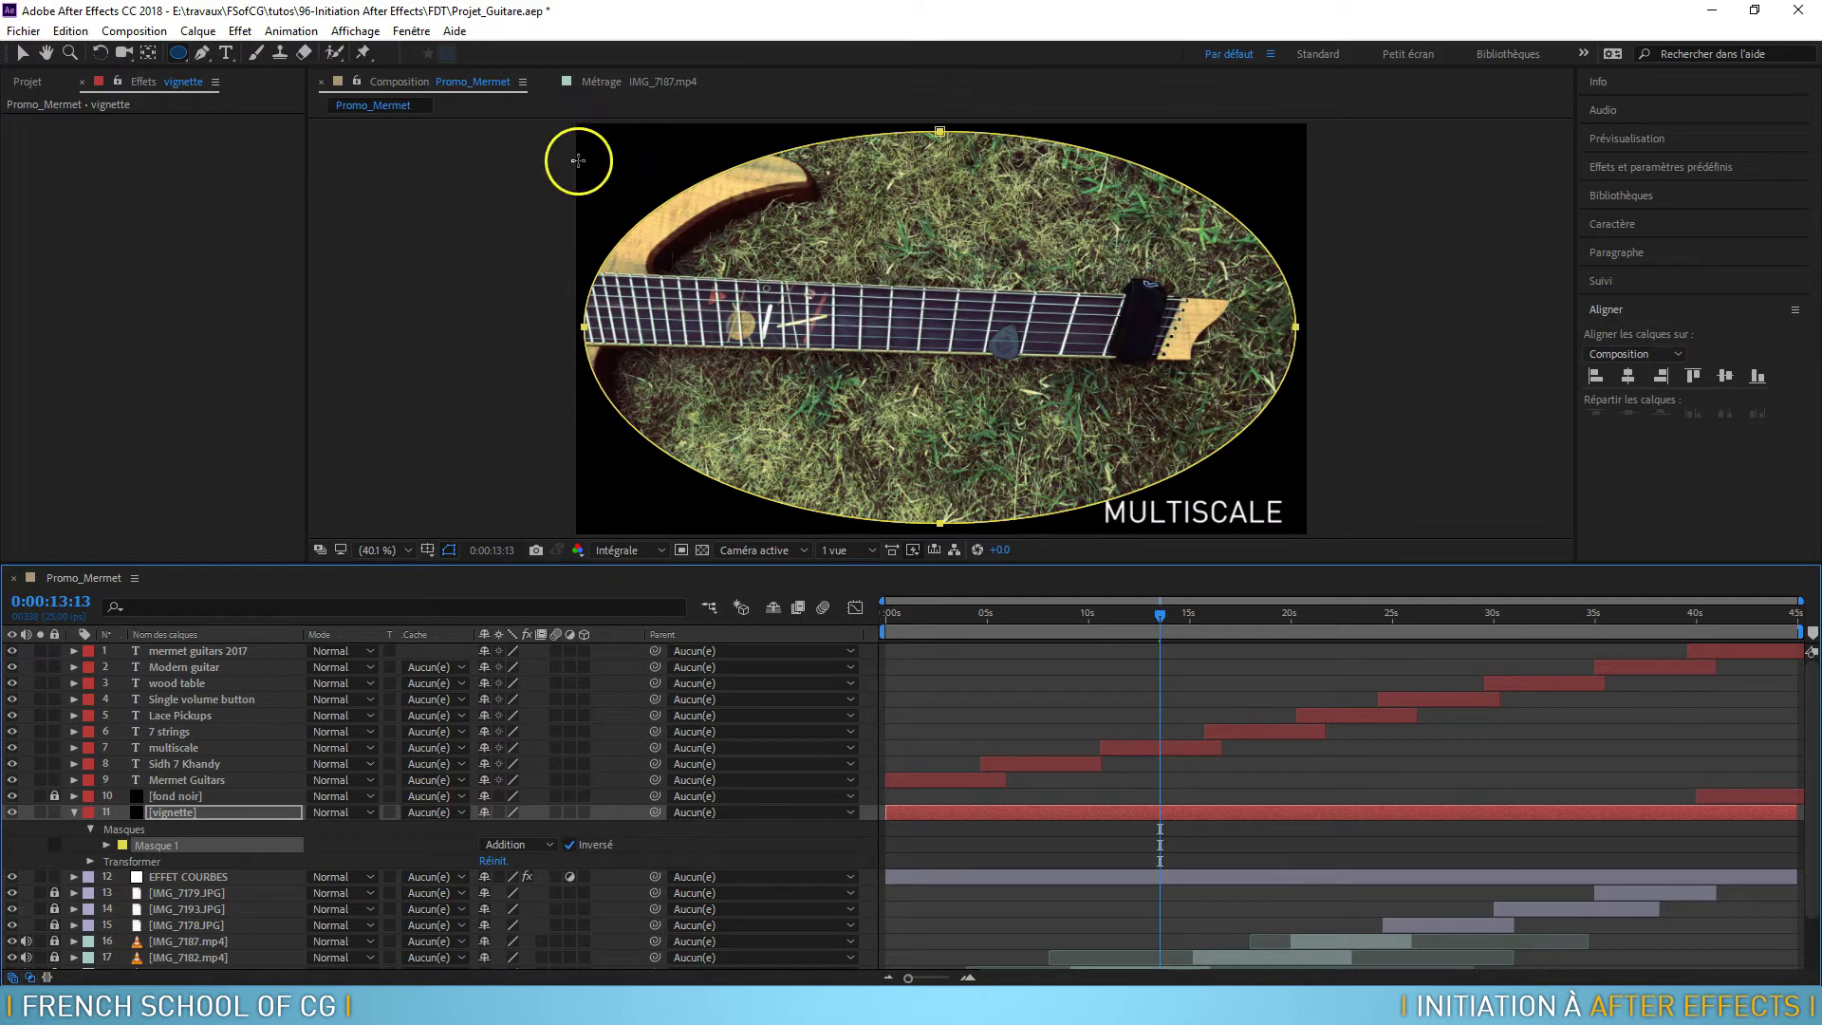
click(107, 844)
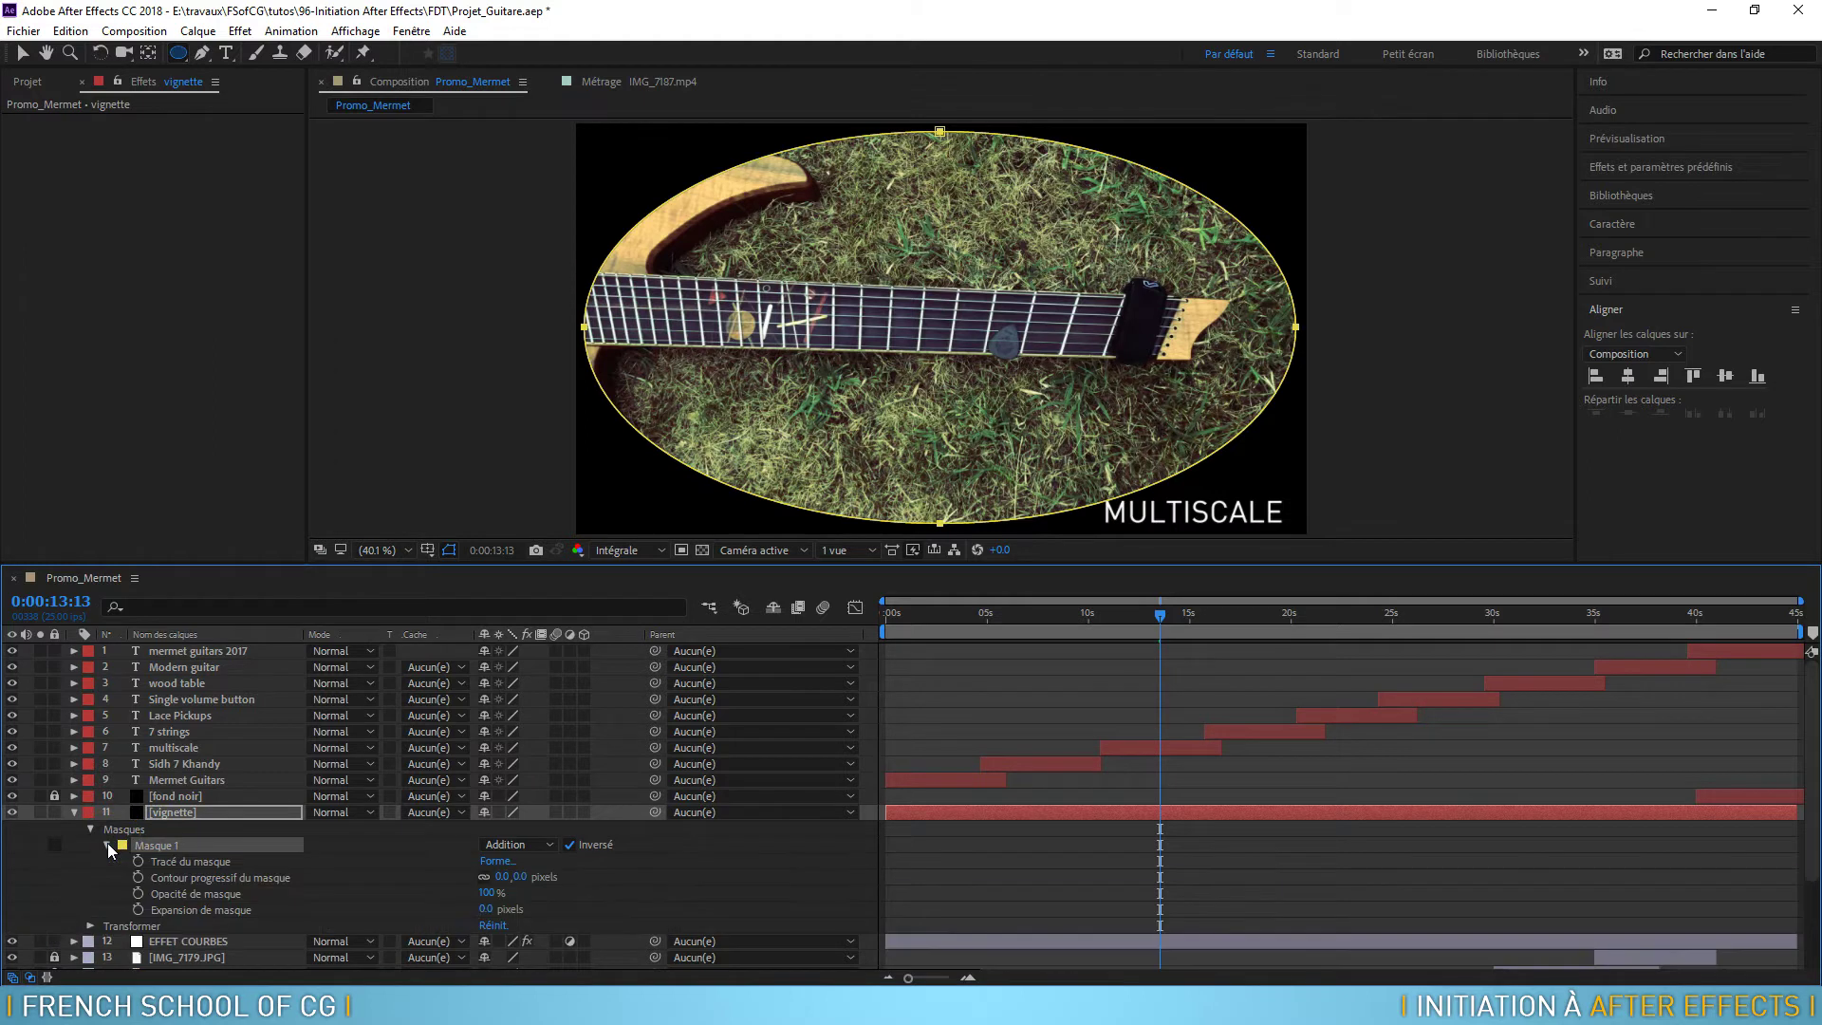
Step: Set Masque 1's Contour progressif du masque feather to 267 px
click(167, 864)
click(241, 878)
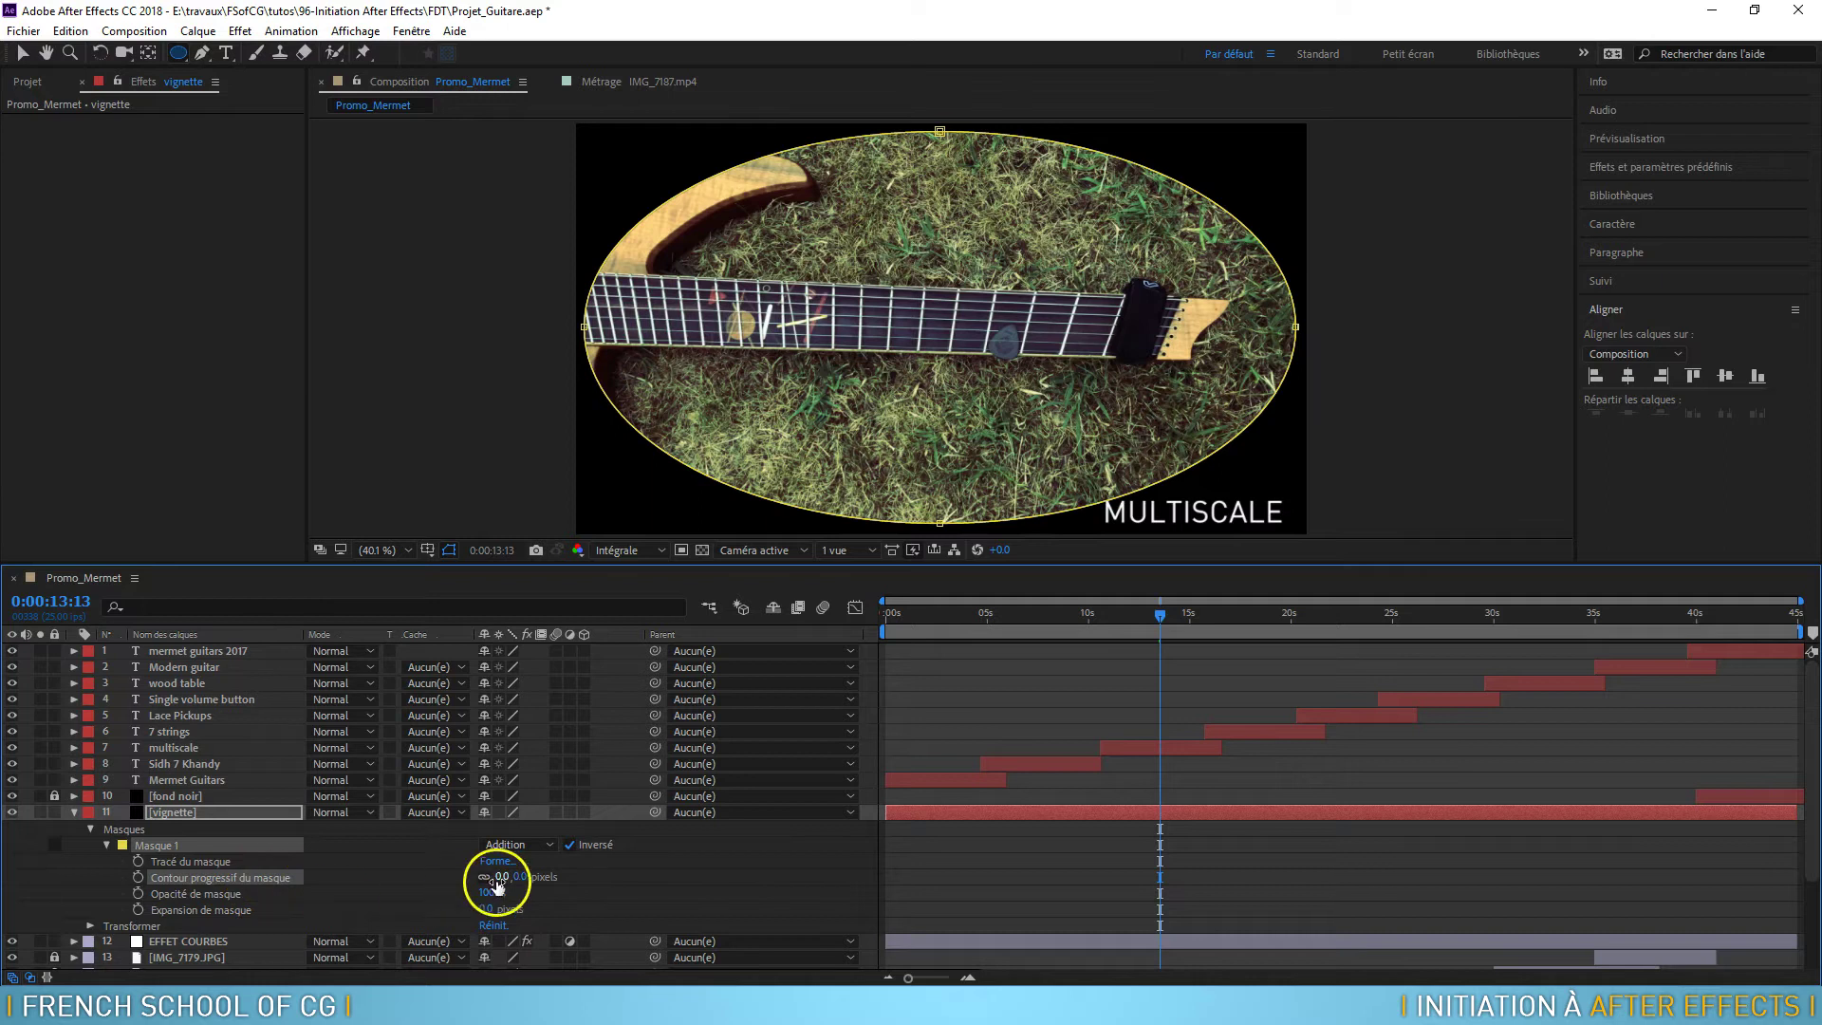
drag(520, 880, 797, 878)
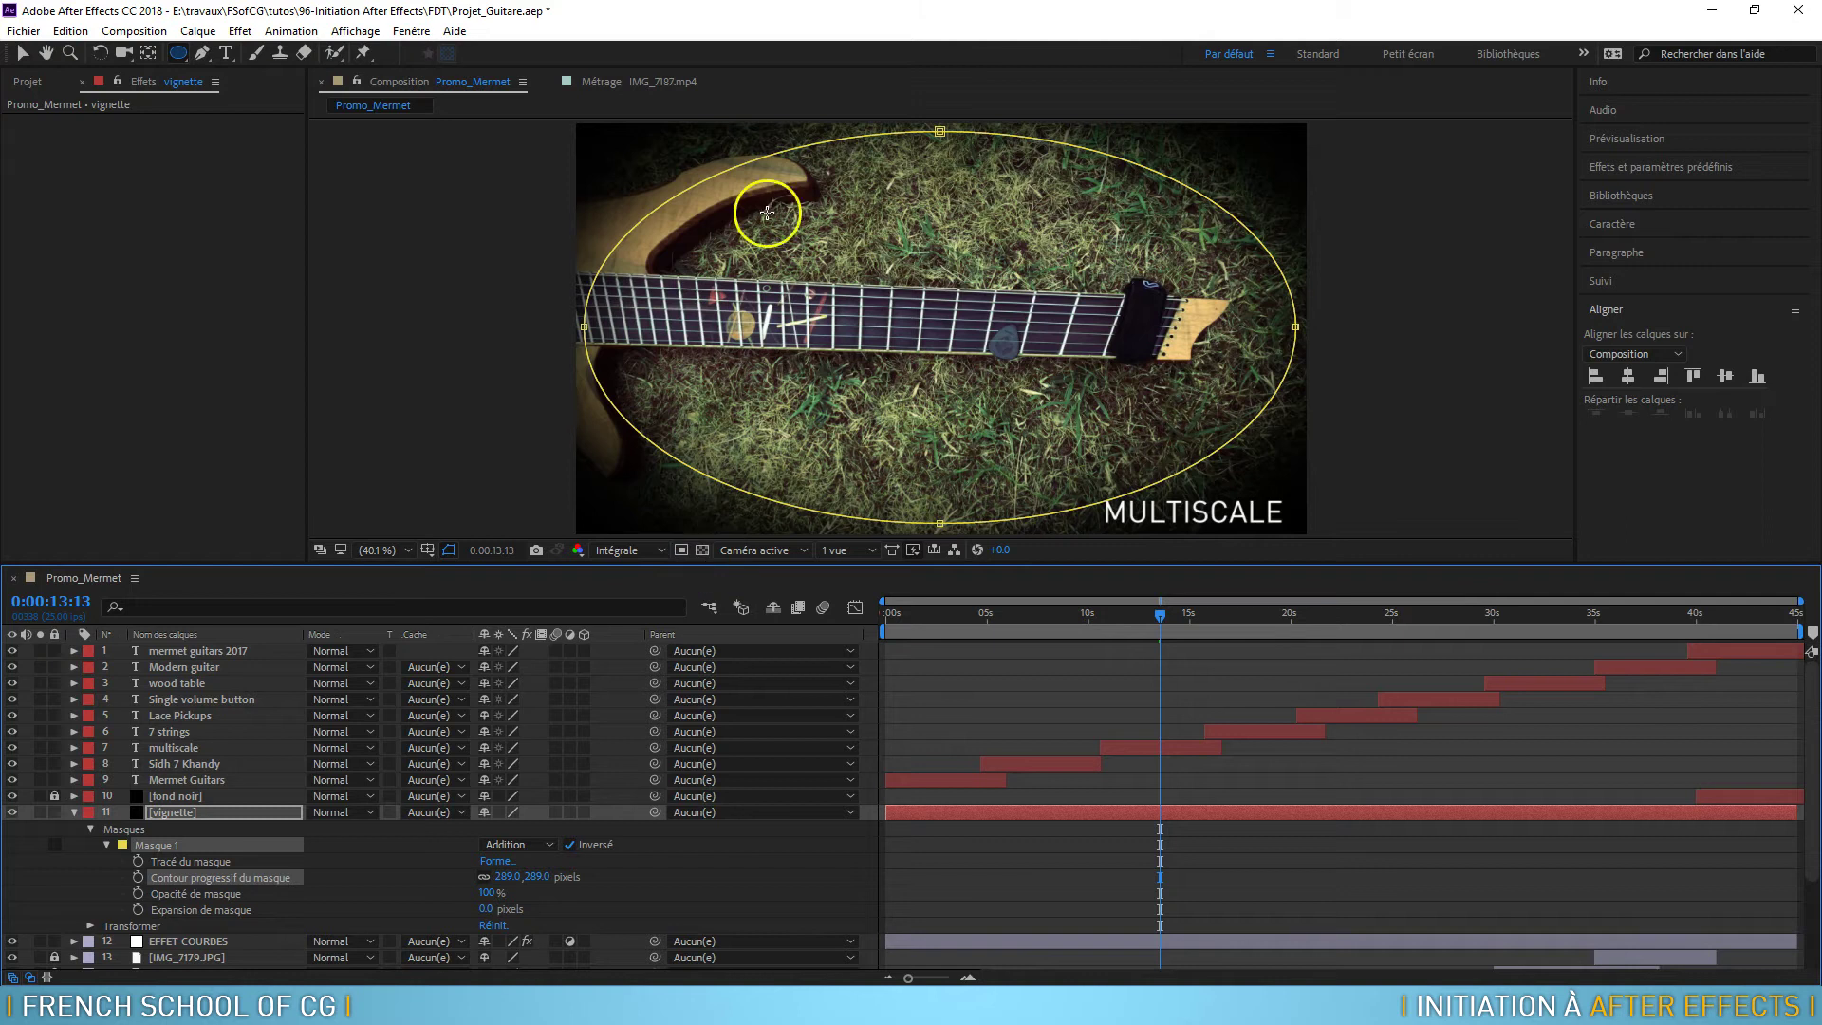
Step: Set Opacité de masque to 92 % and Expansion de masque to 77 px
click(218, 895)
drag(486, 893, 459, 897)
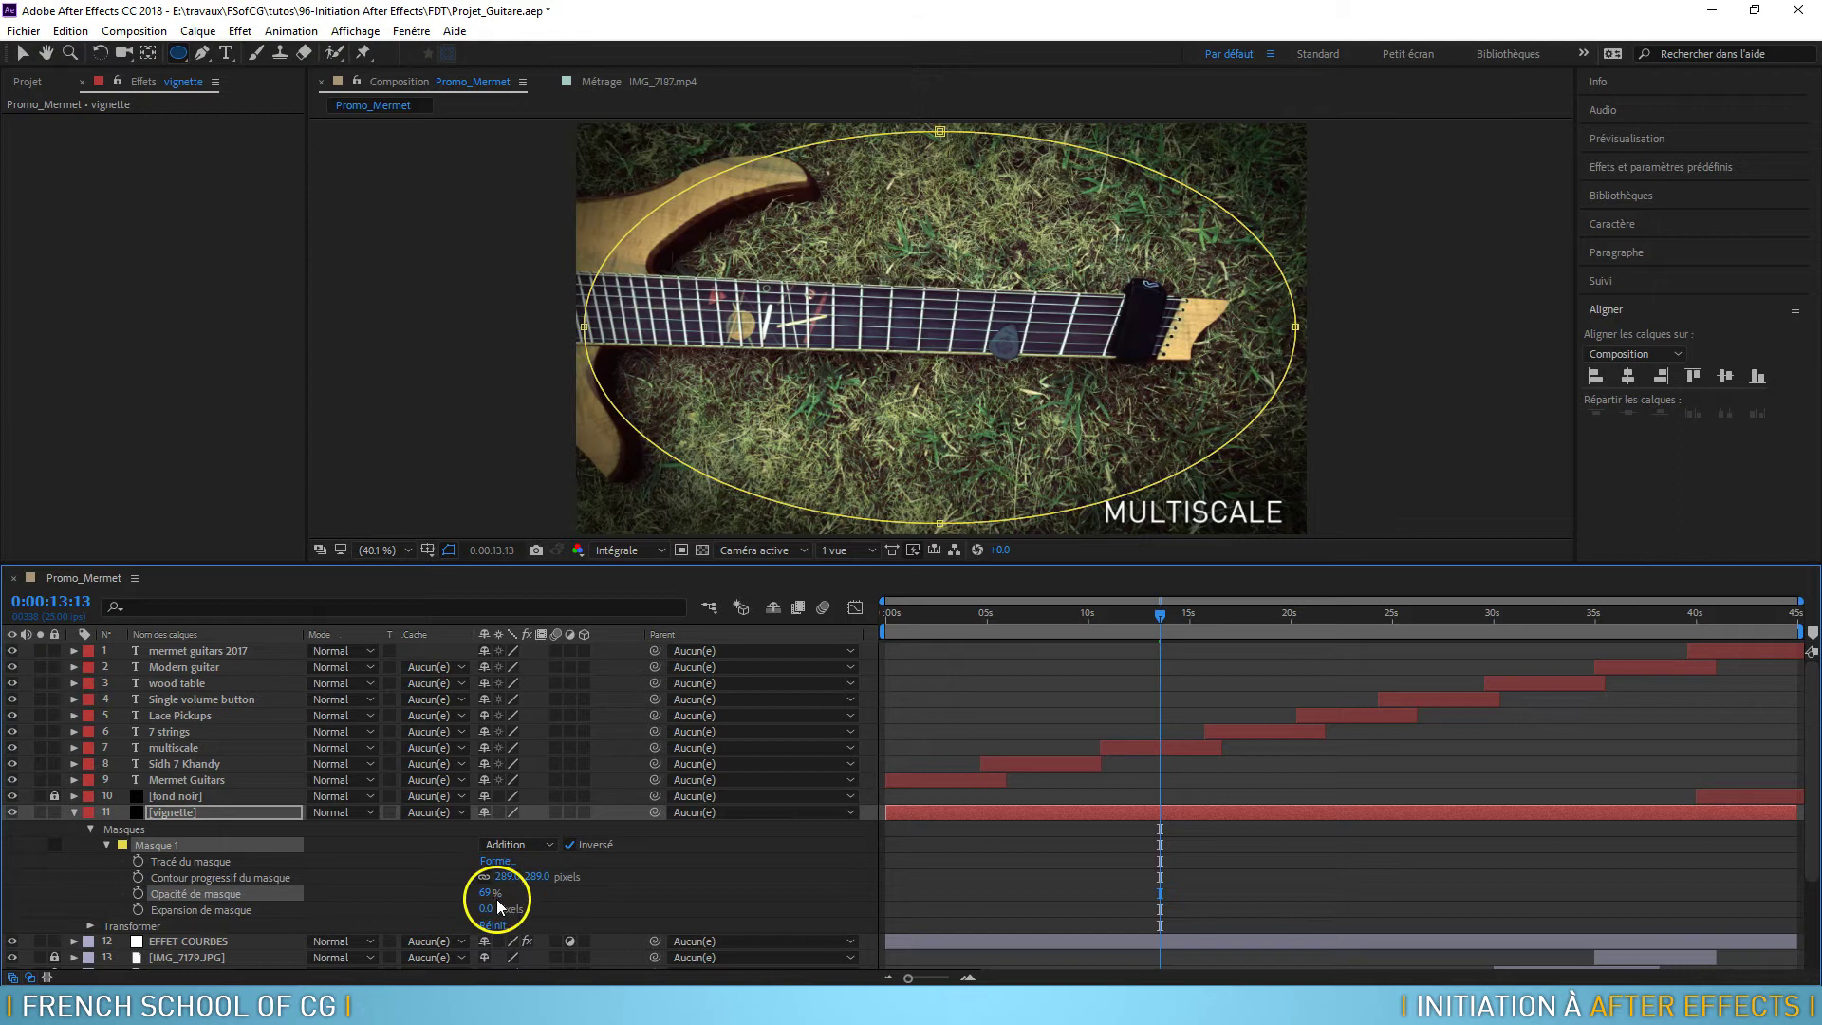
mouse_move(487, 893)
mouse_down()
mouse_move(553, 881)
mouse_move(521, 885)
mouse_up()
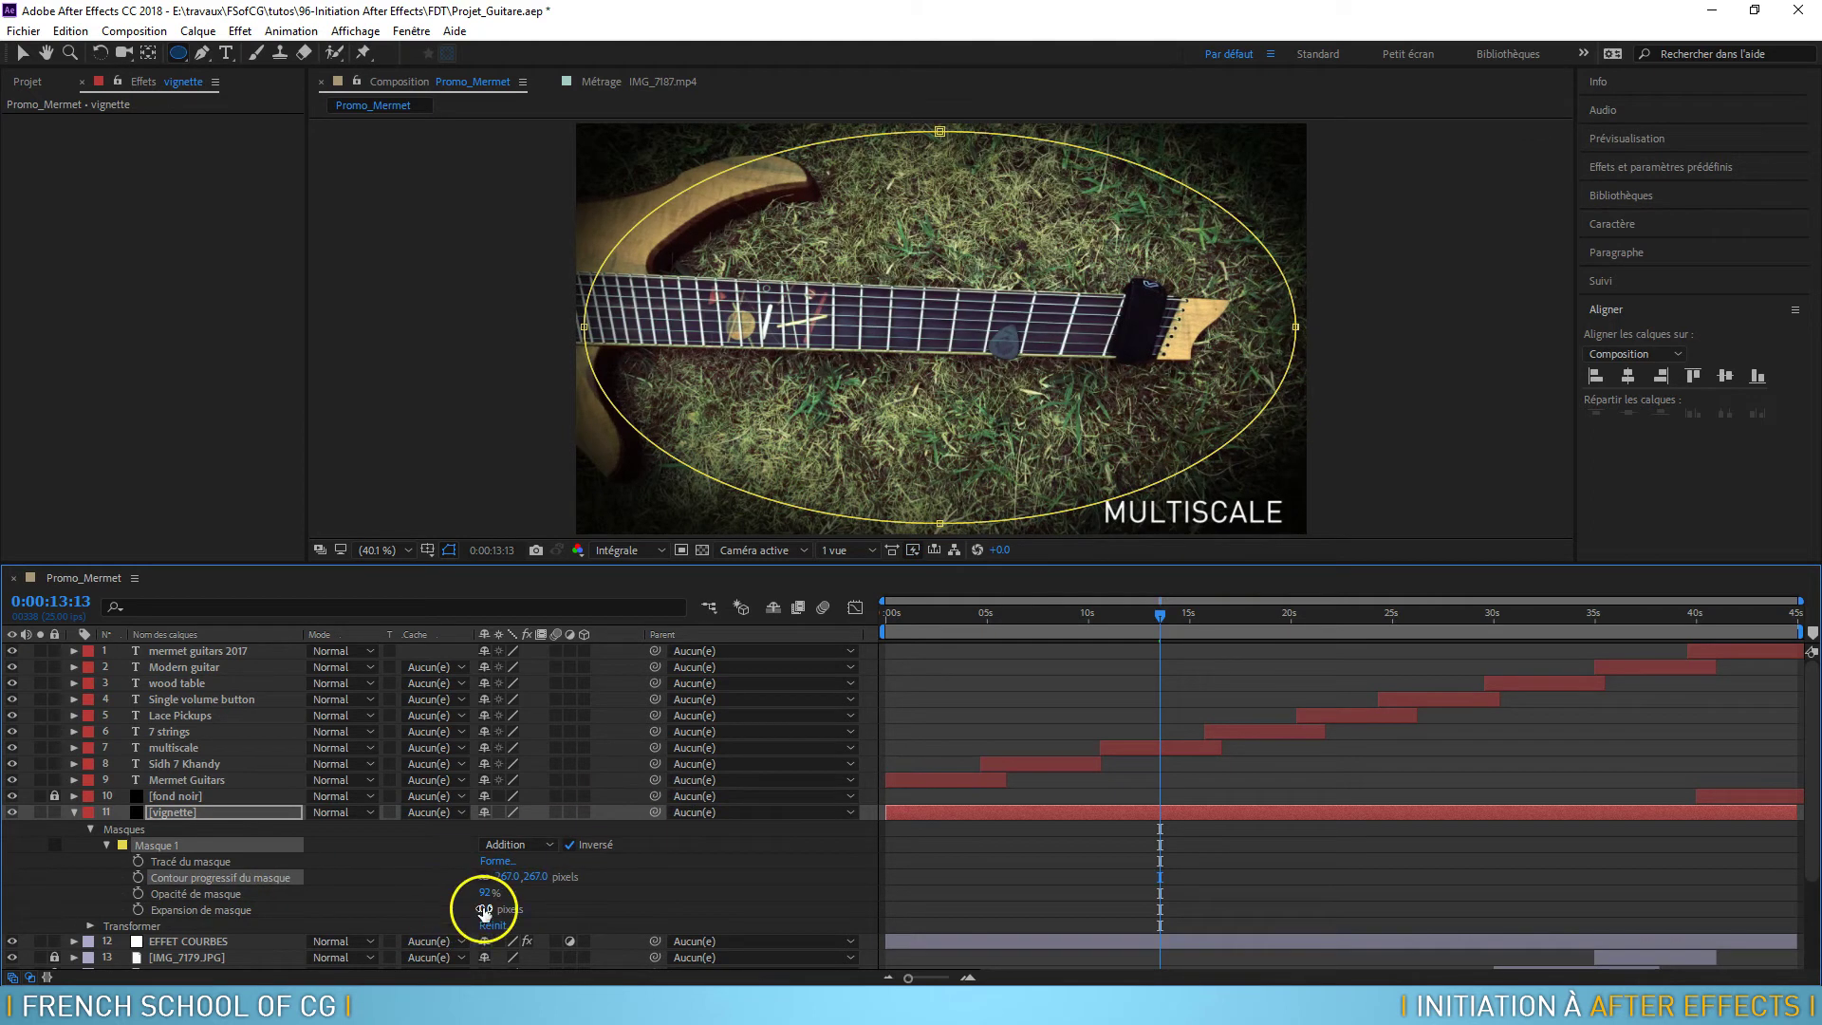
mouse_move(484, 911)
mouse_down()
mouse_move(232, 910)
mouse_move(364, 896)
mouse_up()
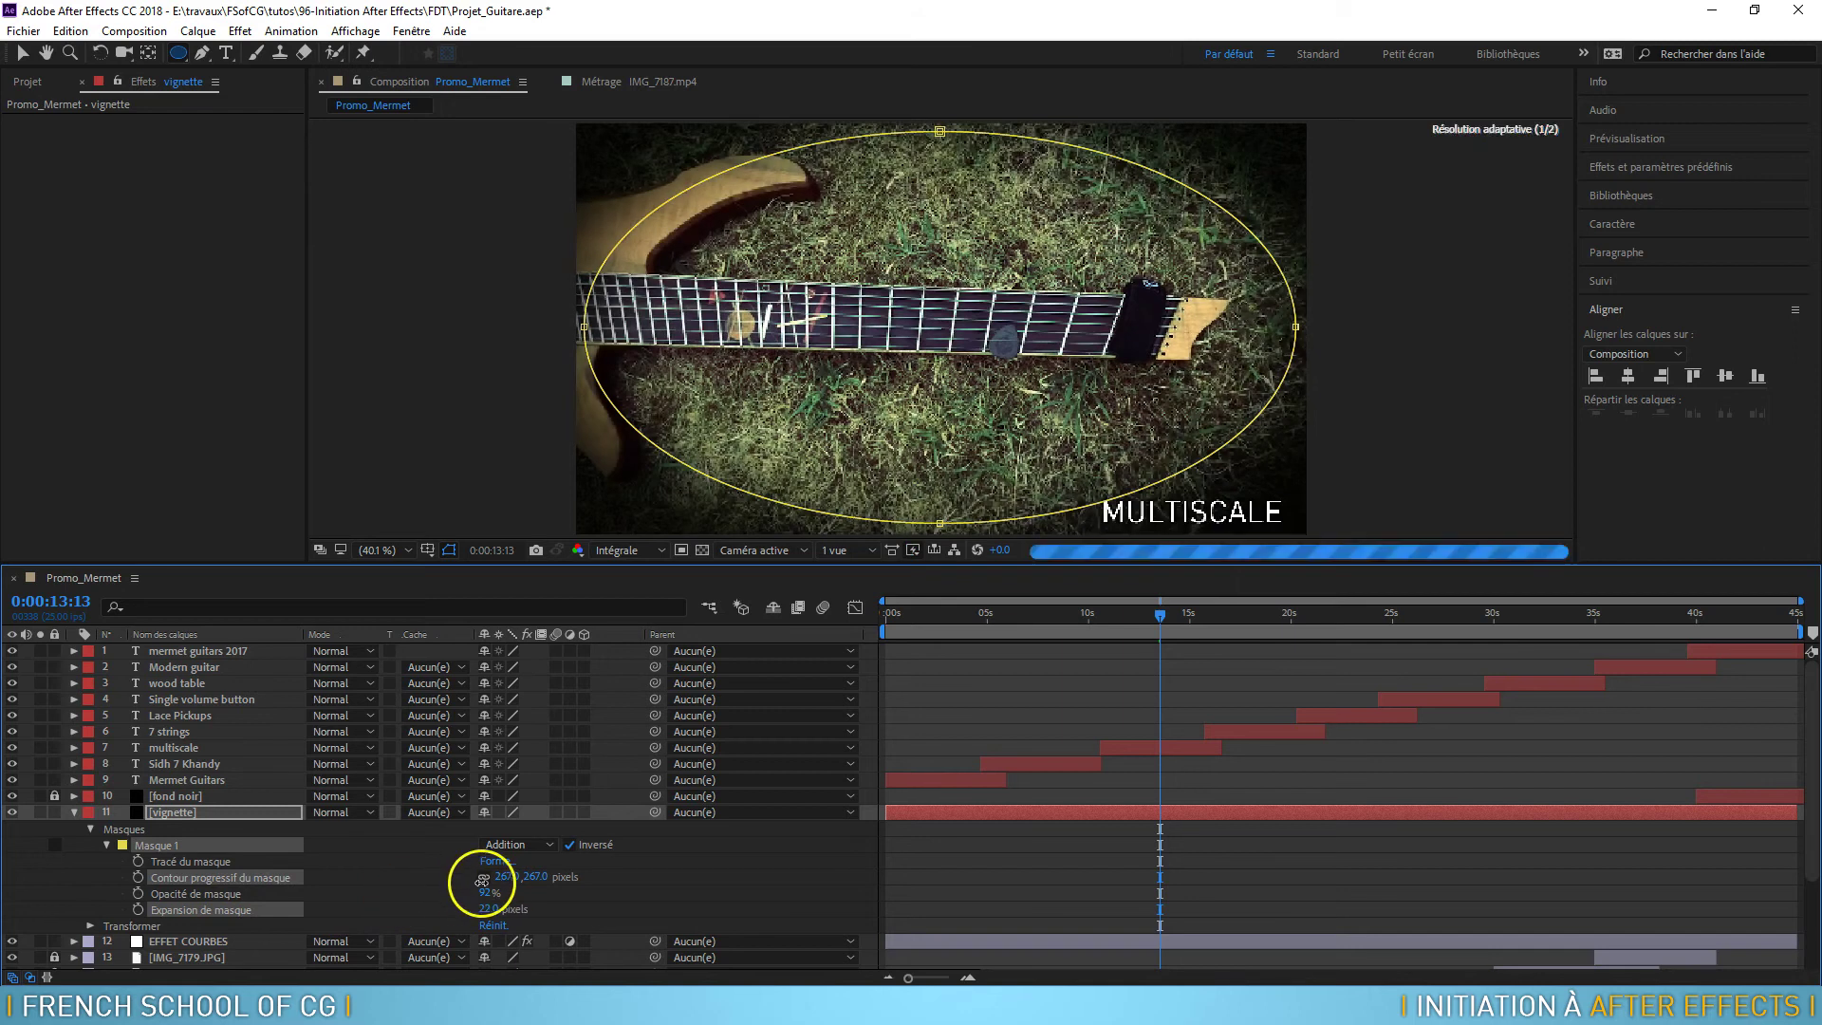
drag(429, 888, 517, 877)
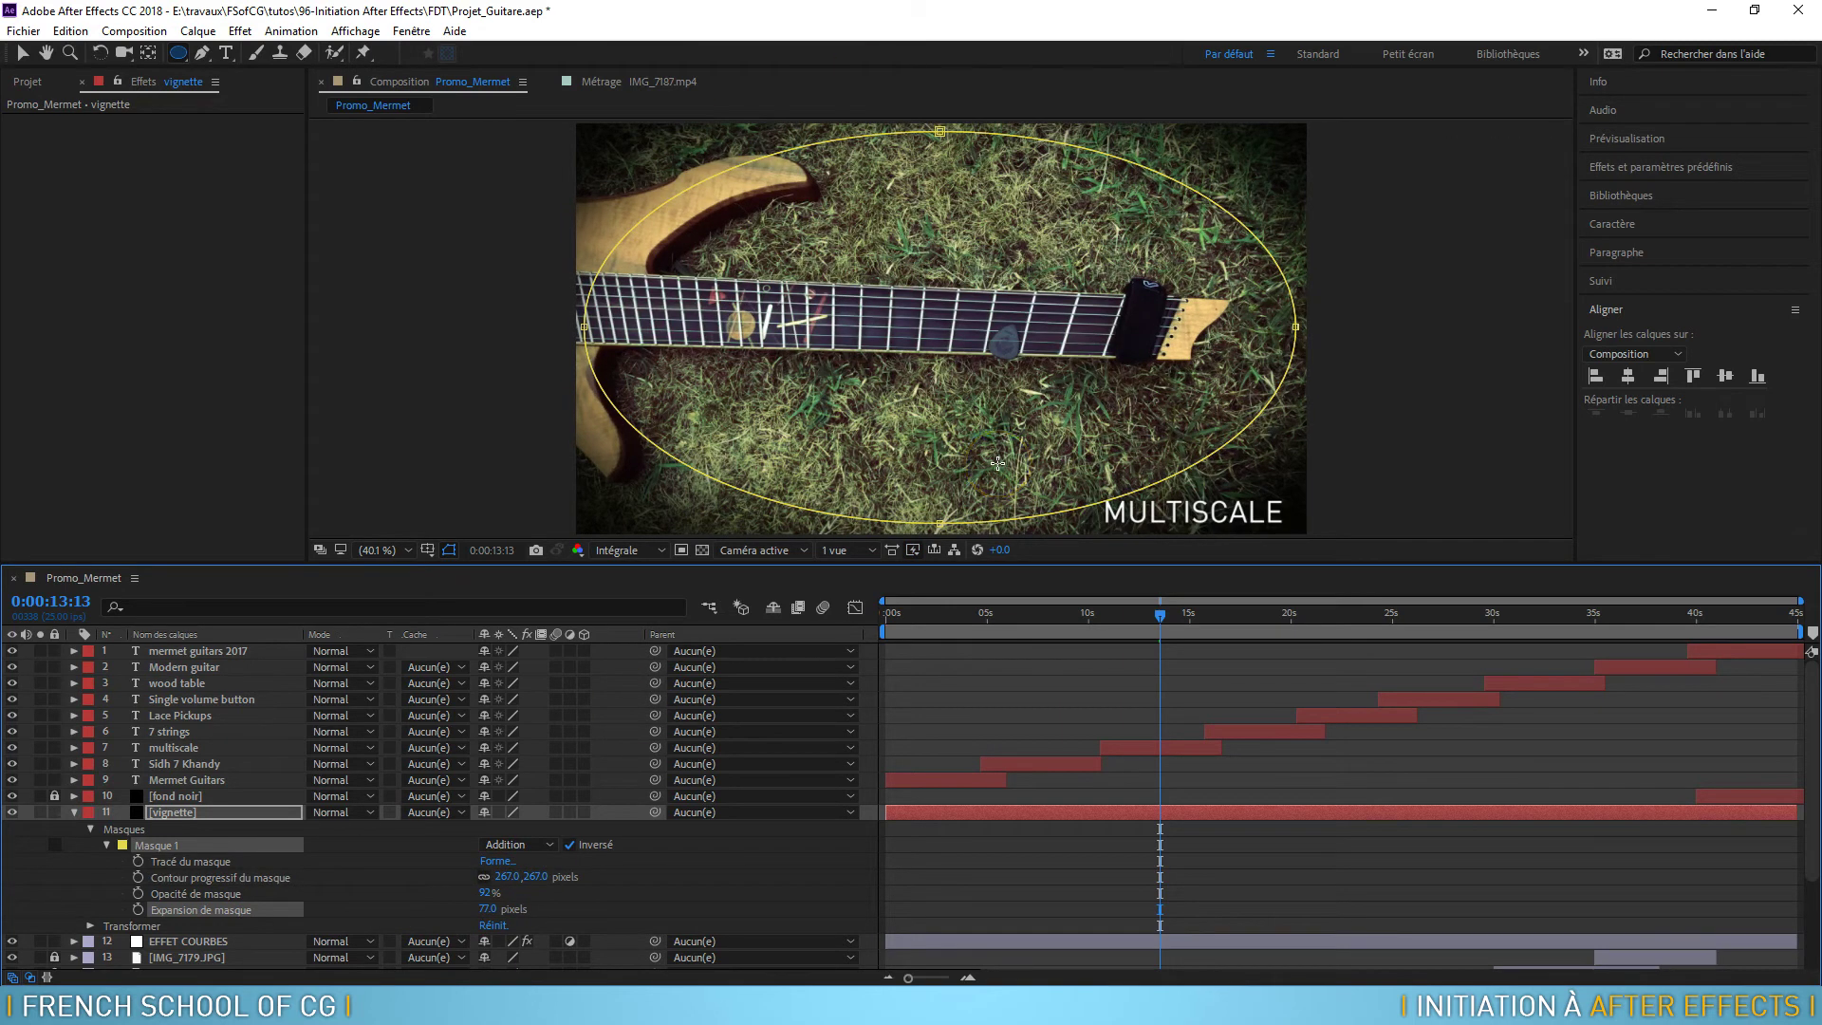
Step: Change the mask feather to 175 px and expansion to 104 px, then collapse the layer
drag(537, 880, 211, 902)
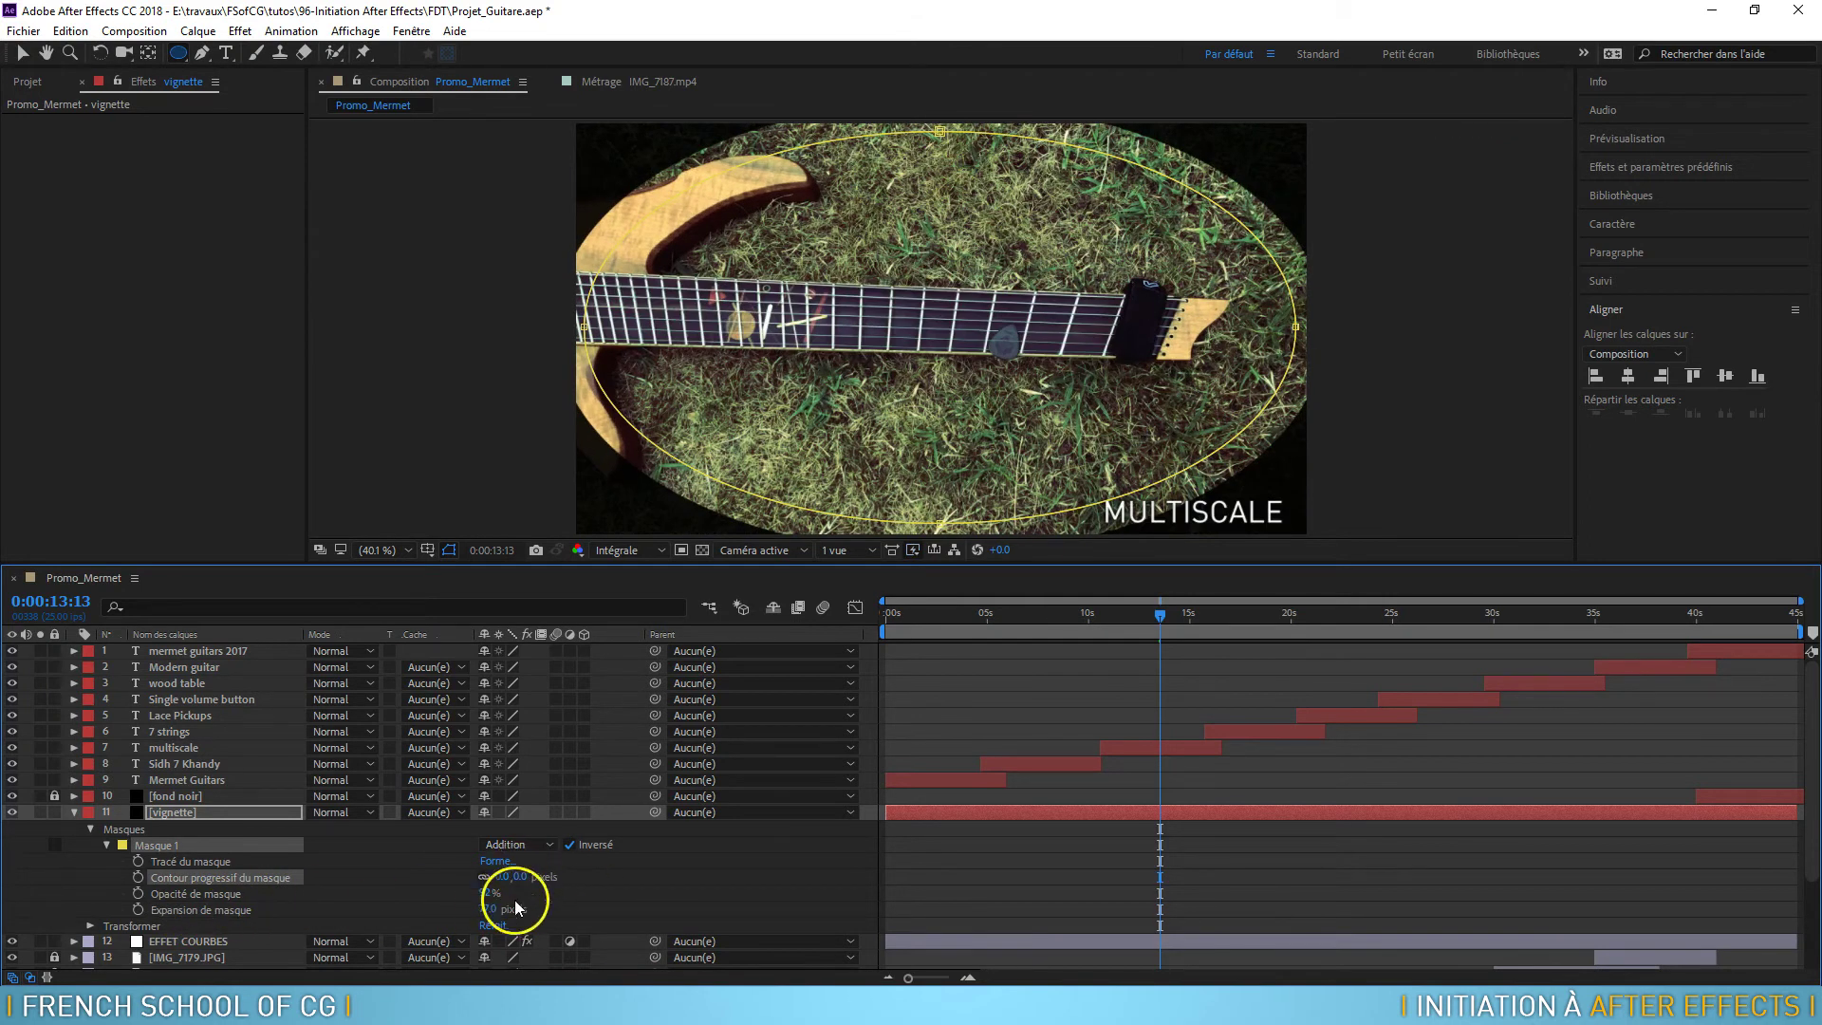
mouse_move(487, 911)
mouse_down()
mouse_move(337, 912)
mouse_move(487, 886)
mouse_move(700, 886)
mouse_up()
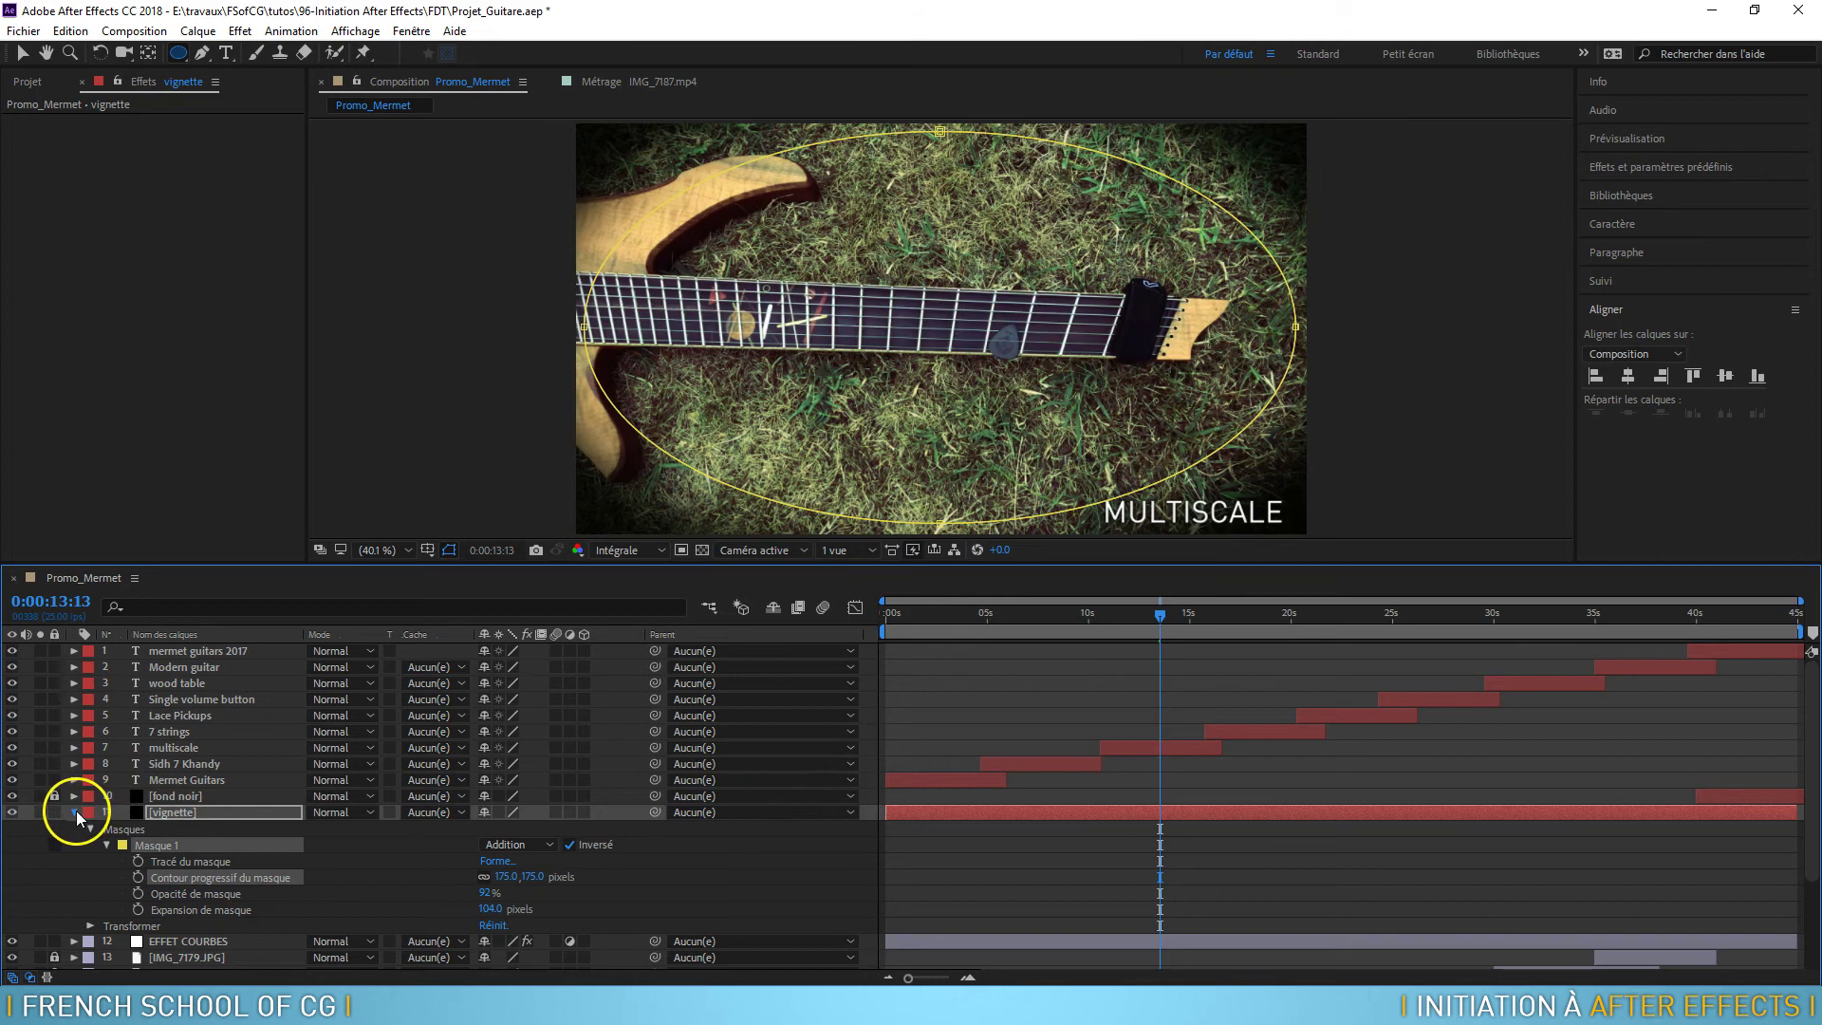
click(74, 811)
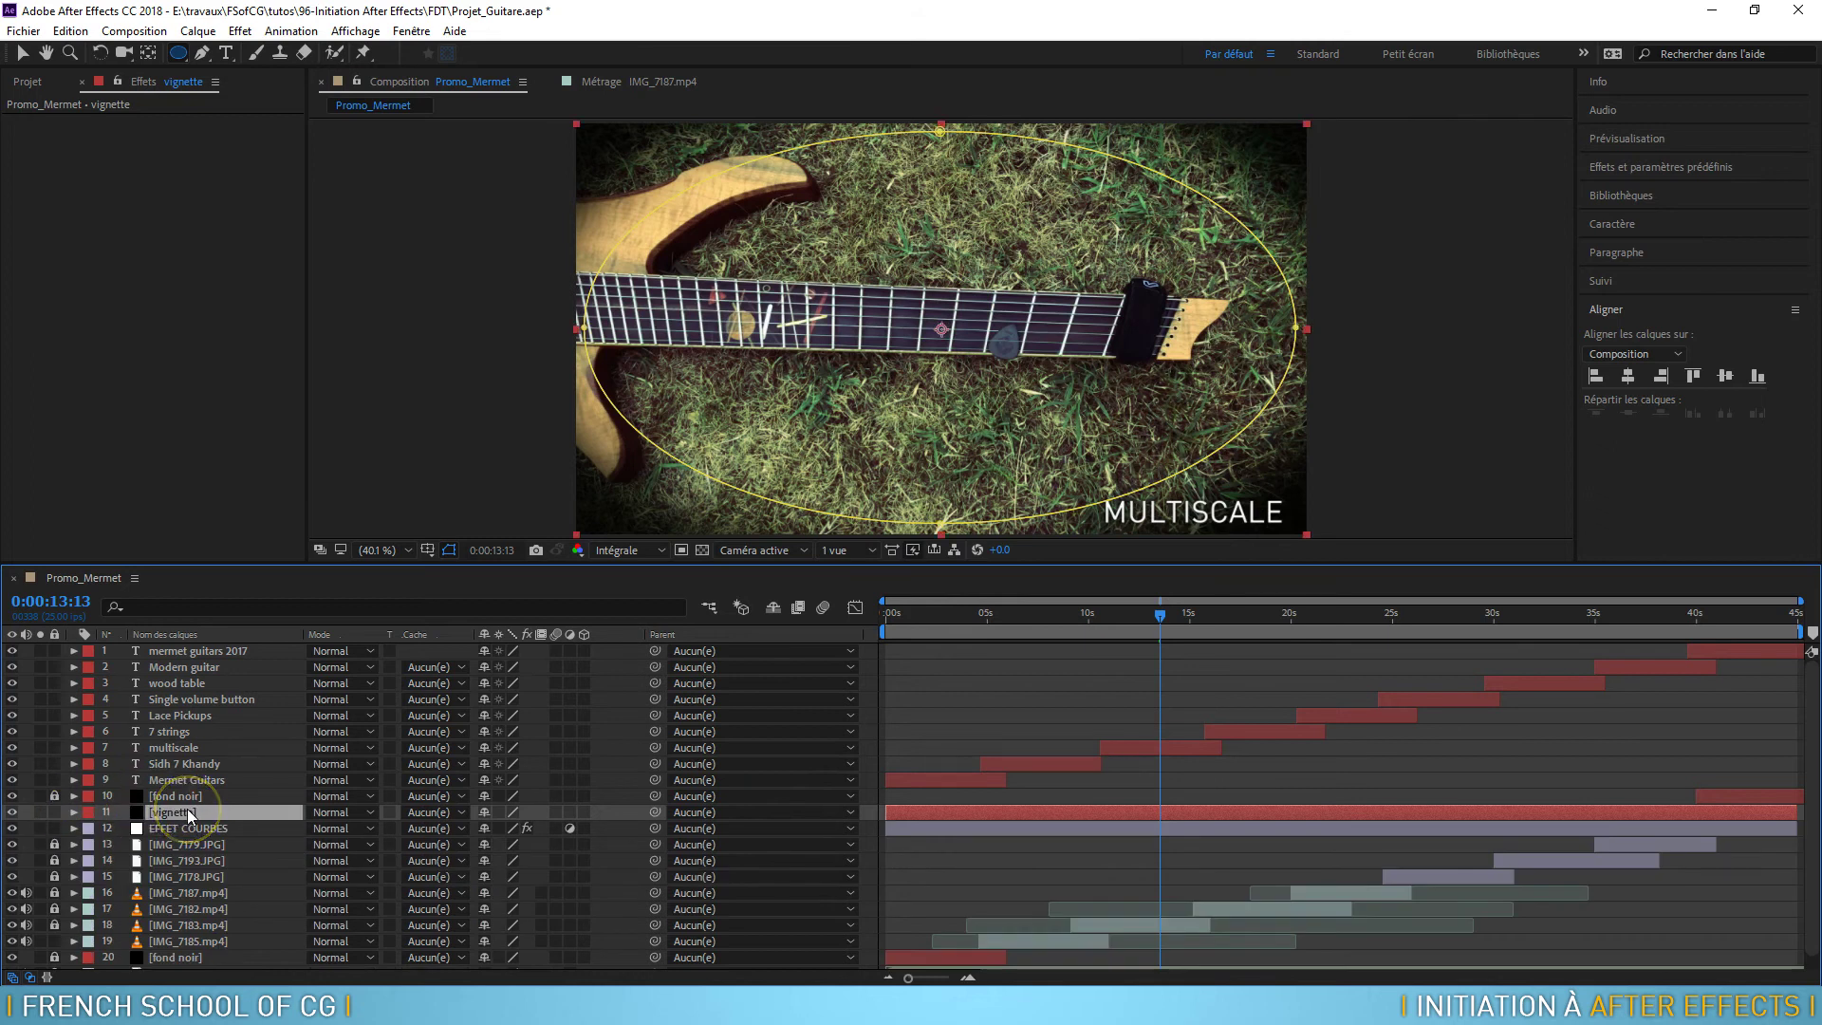